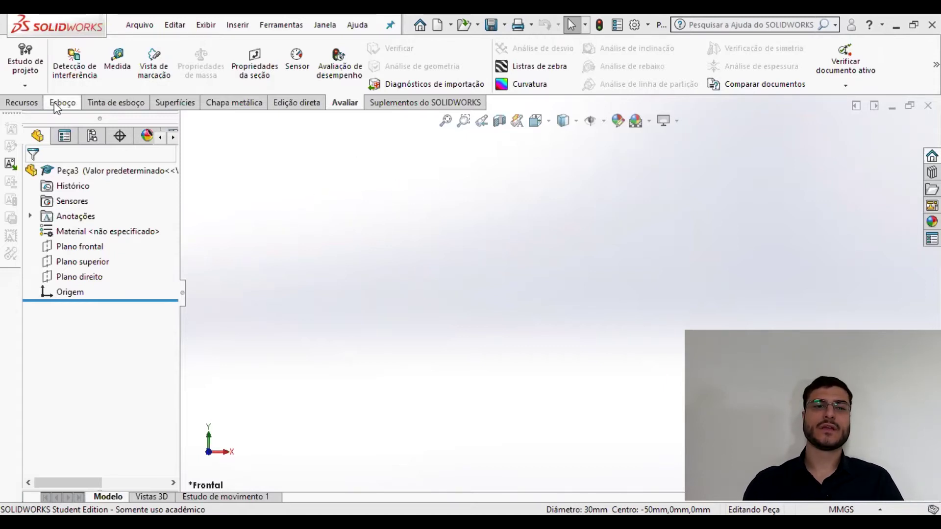
- Start a sketch on the top plane (Plano superior) and draw a circle about 80 mm in diameter centred on the origin
{"action": "left_click", "coordinate": [22, 103]}
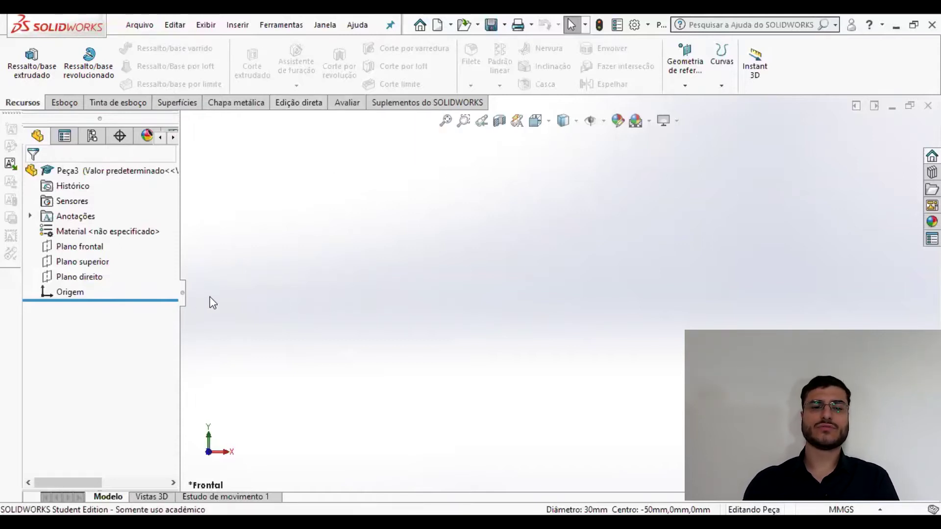
{"action": "left_click", "coordinate": [84, 263]}
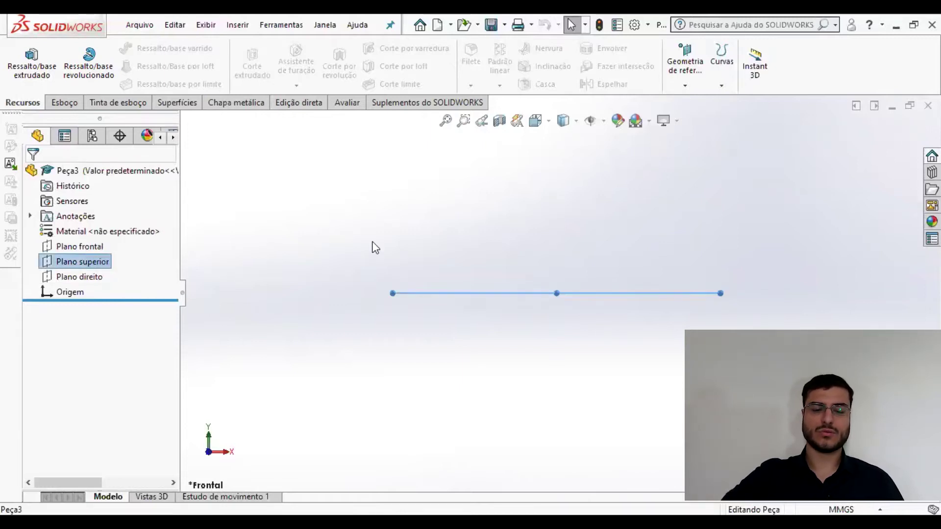
{"action": "key", "text": "ctrl+8"}
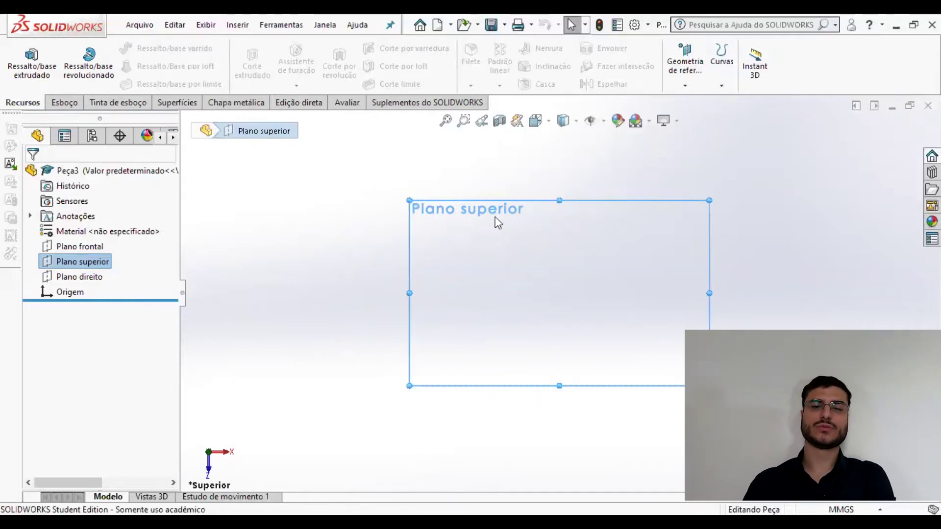
{"action": "left_click", "coordinate": [64, 102]}
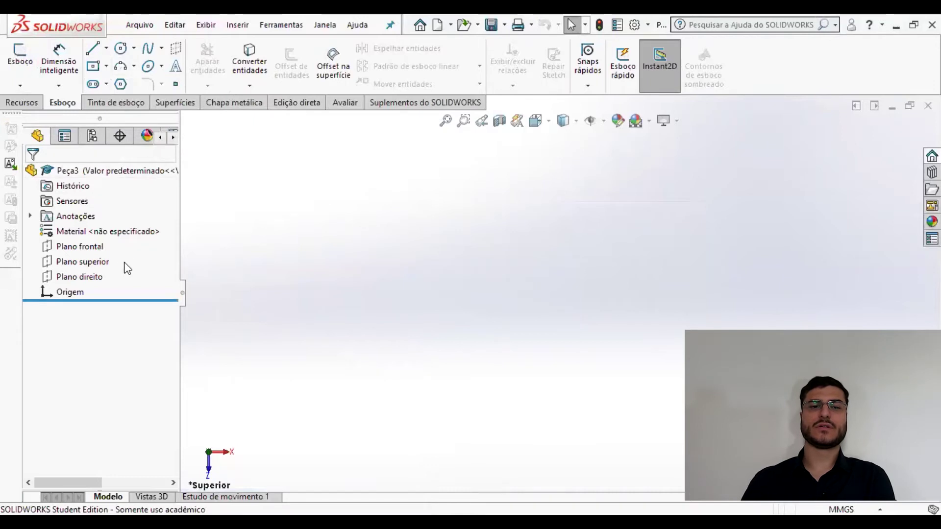
{"action": "left_click", "coordinate": [107, 264]}
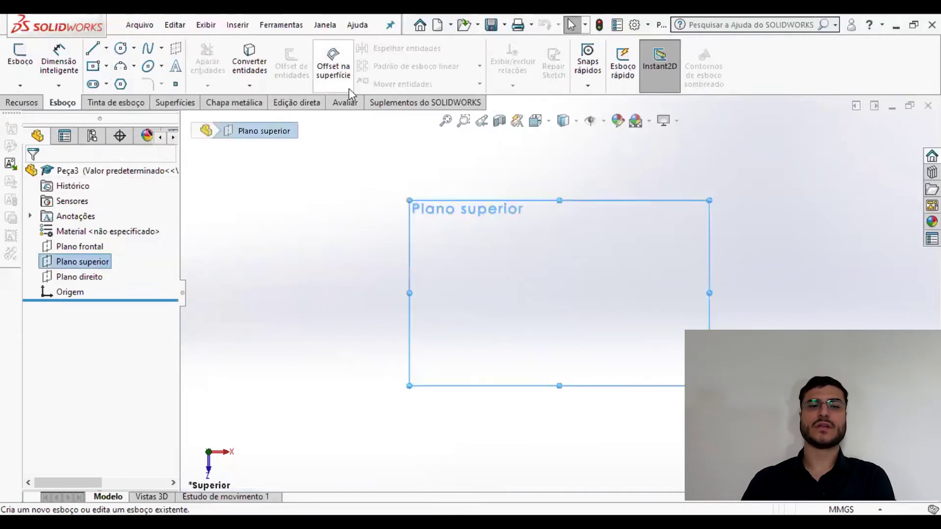
{"action": "left_click", "coordinate": [123, 53]}
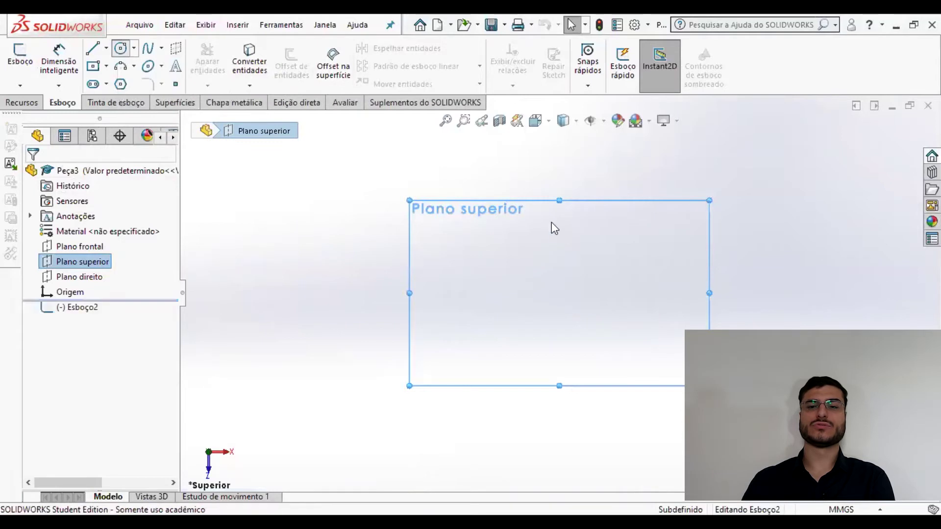
{"action": "left_click", "coordinate": [559, 293]}
{"action": "left_click", "coordinate": [625, 316]}
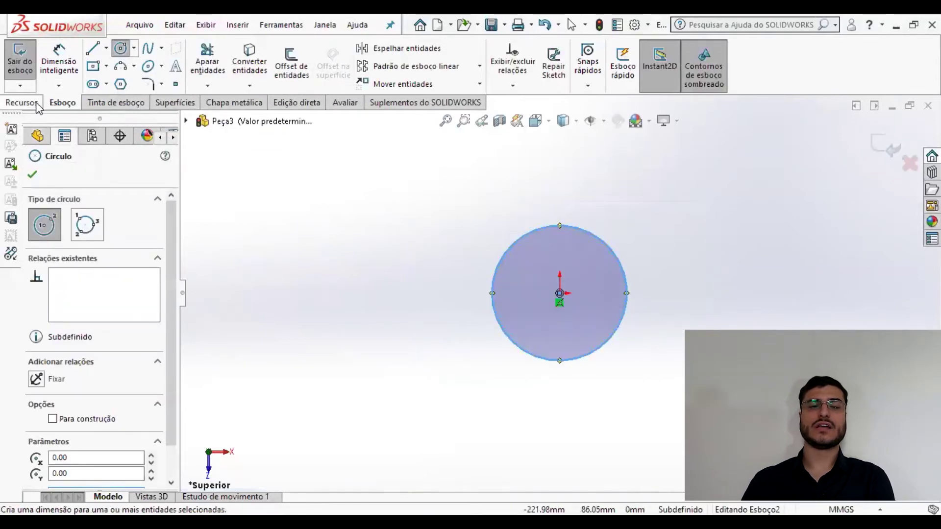
- Extrude the circle as a blind boss with a depth of 120 mm
{"action": "left_click", "coordinate": [16, 104]}
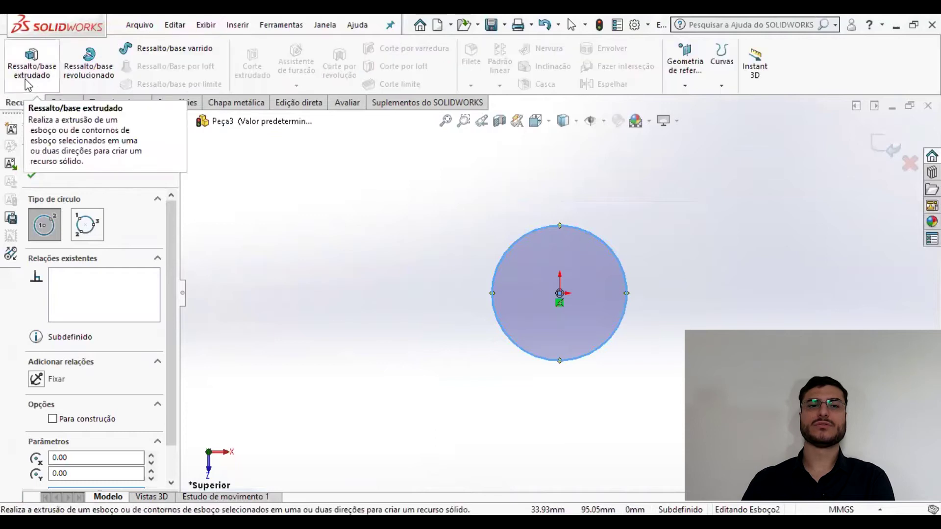
{"action": "left_click", "coordinate": [26, 68]}
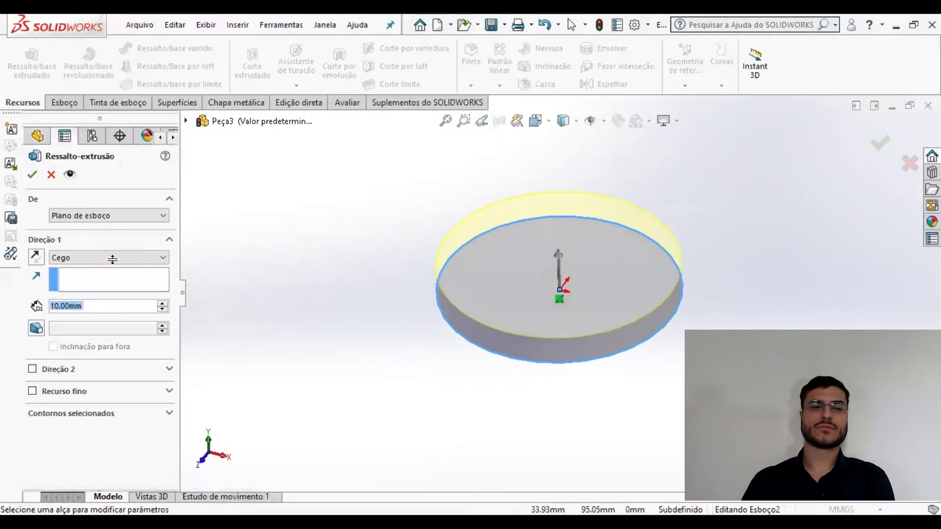
{"action": "scroll", "coordinate": [98, 311], "scroll_direction": "up", "scroll_amount": 11}
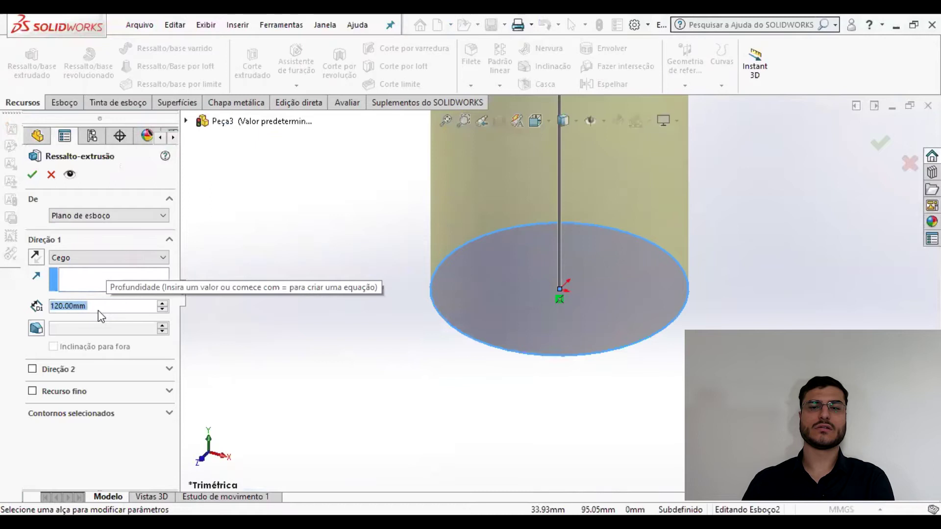
{"action": "left_click", "coordinate": [33, 175]}
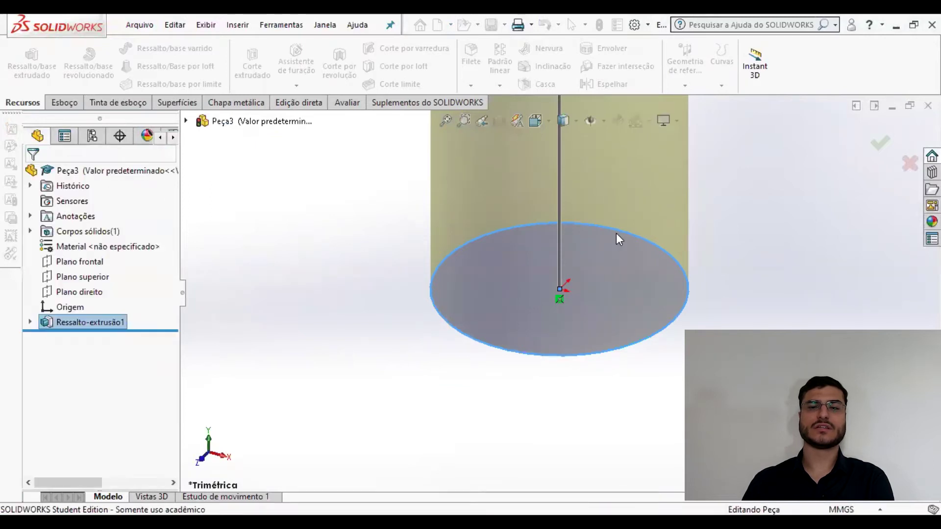
{"action": "key", "text": "f"}
{"action": "middle_click_drag", "start_coordinate": [571, 227], "coordinate": [609, 206]}
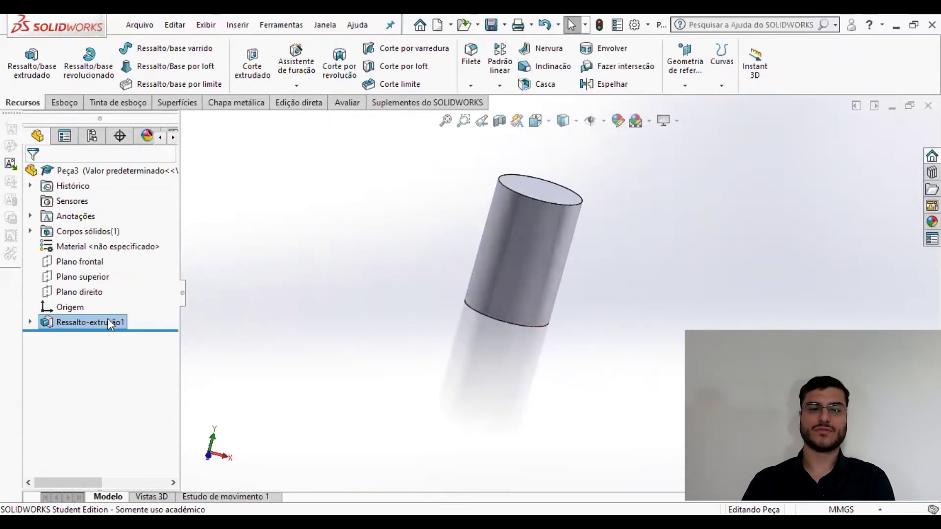
- Delete the extruded cylinder feature while keeping its sketch
{"action": "key", "text": "Delete"}
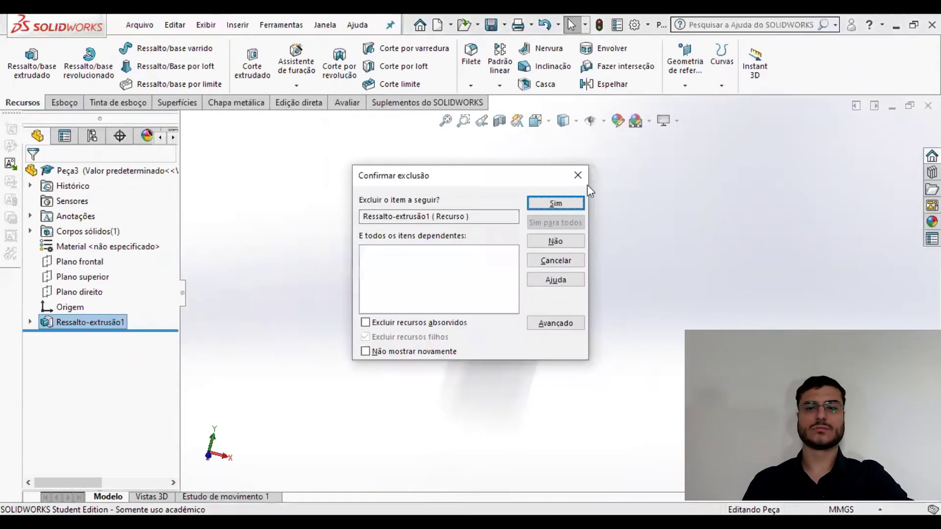
{"action": "left_click", "coordinate": [556, 203]}
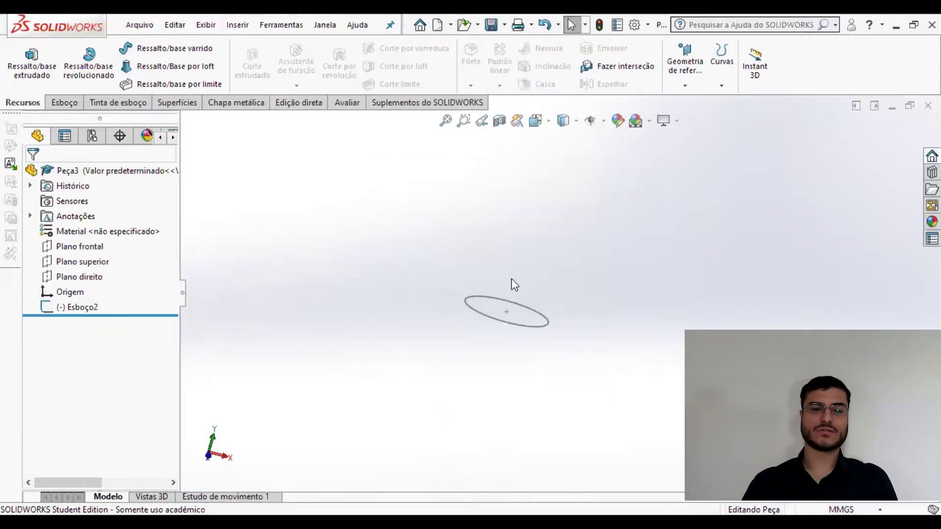
- Reopen the circle's sketch for editing and delete the circle
{"action": "left_click", "coordinate": [97, 307]}
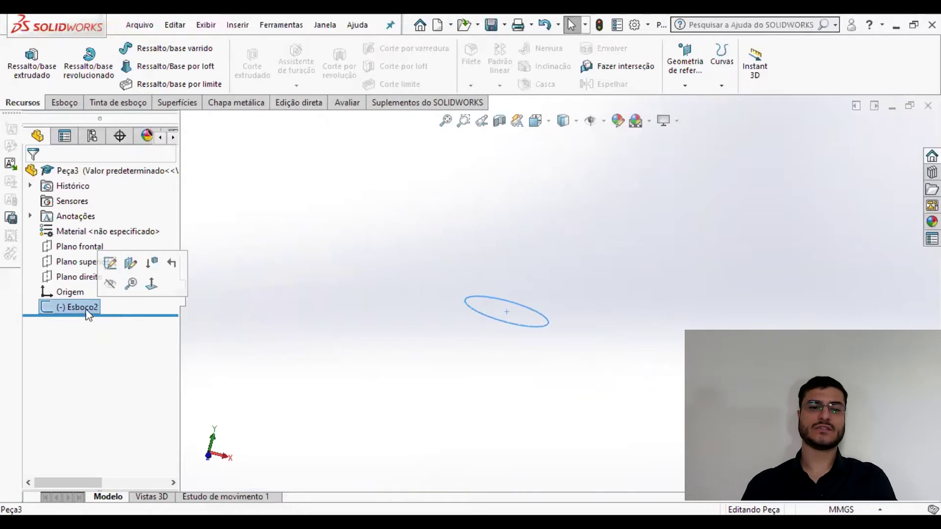
{"action": "left_click", "coordinate": [110, 263]}
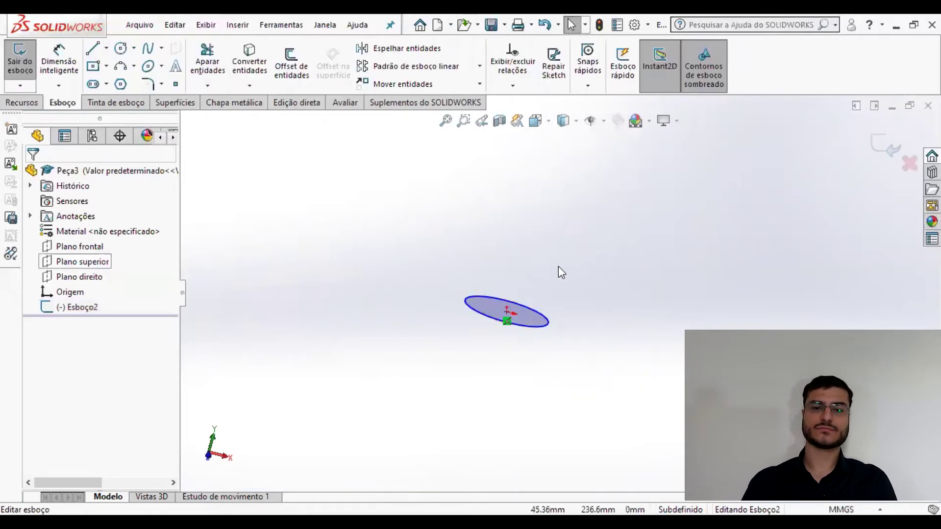
{"action": "middle_click_drag", "start_coordinate": [502, 339], "coordinate": [495, 378]}
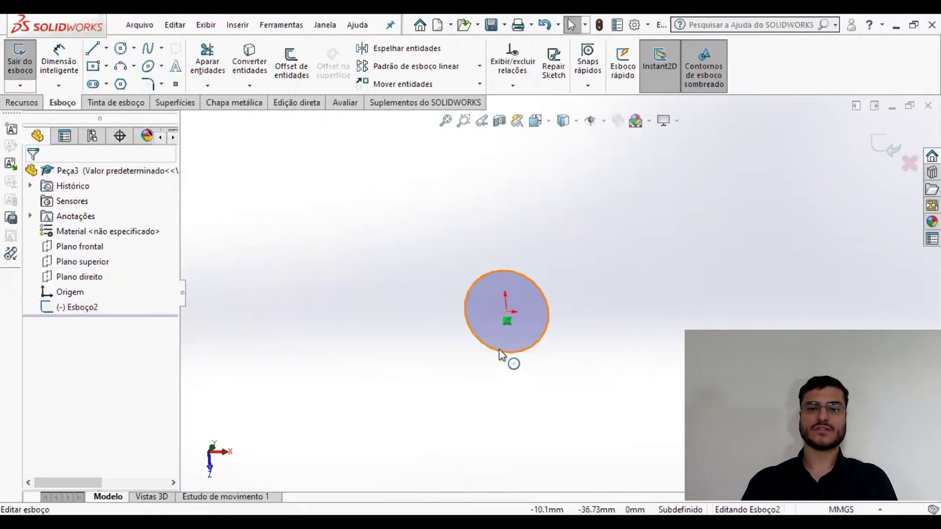
{"action": "left_click", "coordinate": [499, 350]}
{"action": "key", "text": "Delete"}
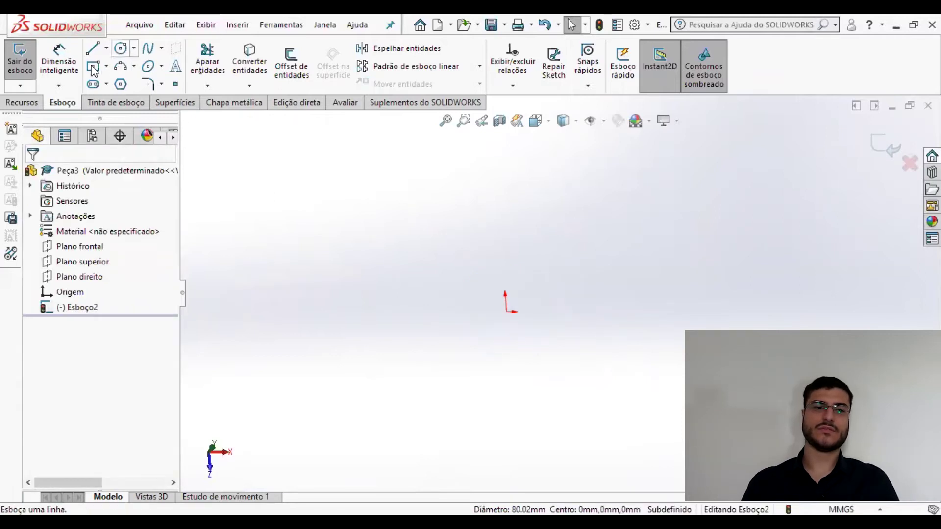
- Draw an upright corner rectangle about 46 mm wide with its lower-left corner on the origin
{"action": "left_click", "coordinate": [133, 66]}
{"action": "left_click", "coordinate": [106, 66]}
{"action": "left_click", "coordinate": [147, 84]}
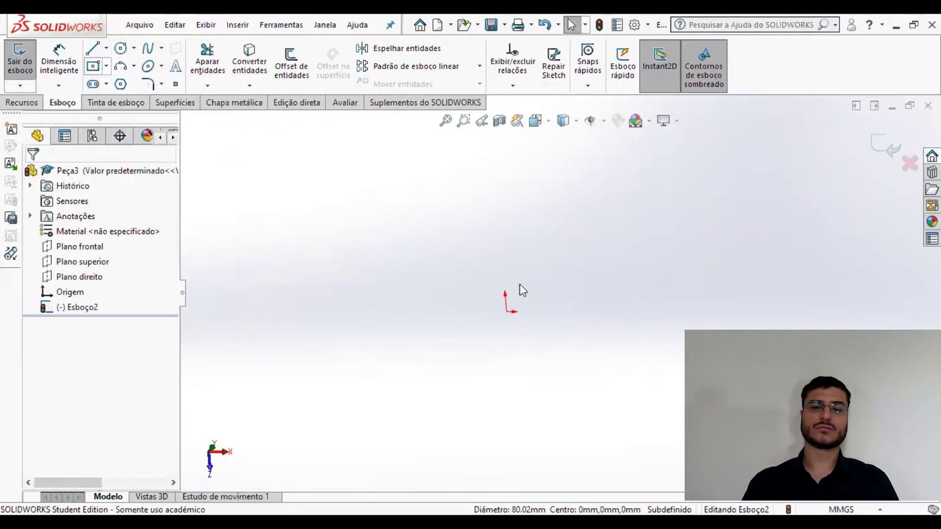
{"action": "left_click", "coordinate": [508, 311]}
{"action": "left_click", "coordinate": [548, 214]}
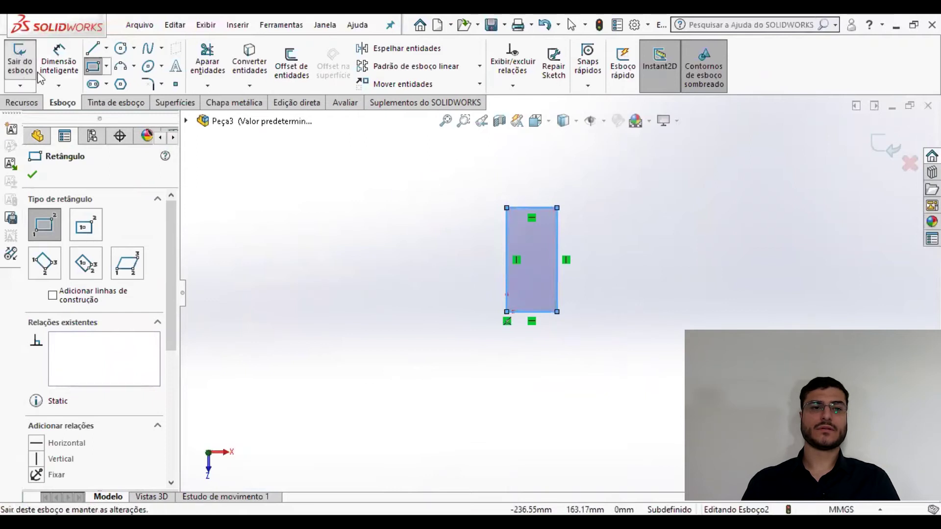
- Dimension the rectangle's upper horizontal edge and set its width to 15 mm
{"action": "left_click", "coordinate": [59, 61]}
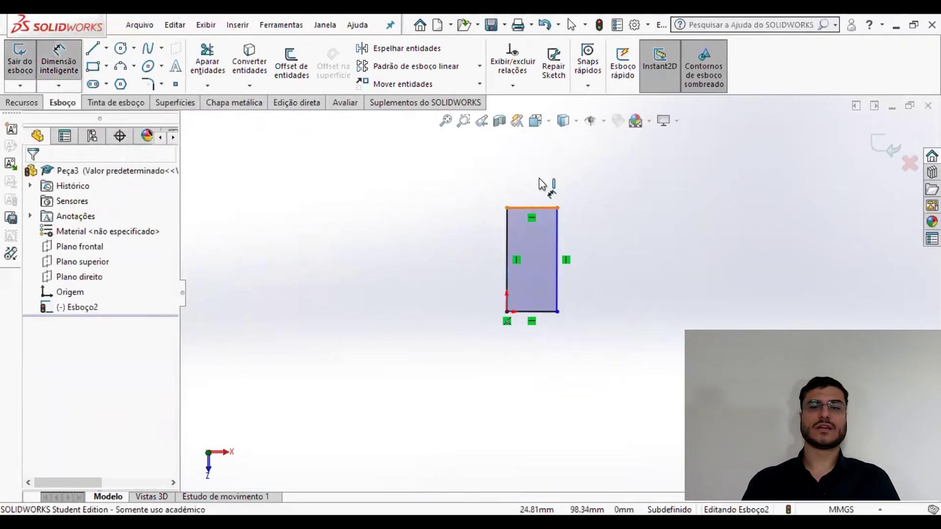
{"action": "left_click", "coordinate": [539, 208]}
{"action": "left_click", "coordinate": [541, 174]}
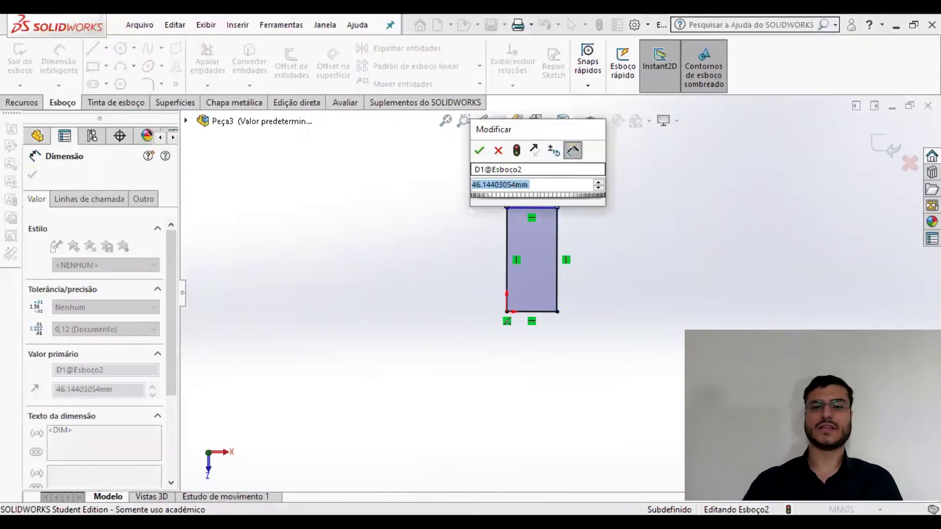
{"action": "type", "text": "15"}
{"action": "key", "text": "Return"}
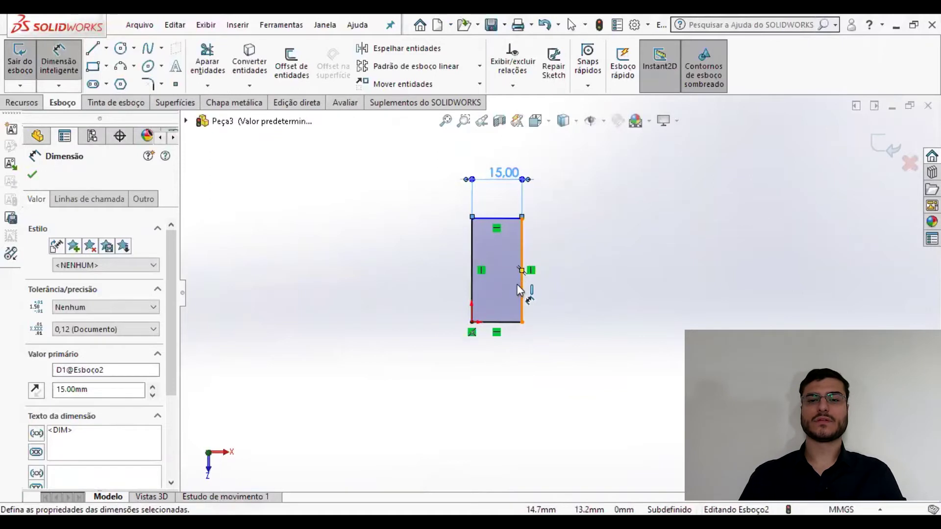
- Dimension the rectangle's long vertical side as 100 mm and exit the sketch
{"action": "left_click", "coordinate": [522, 307]}
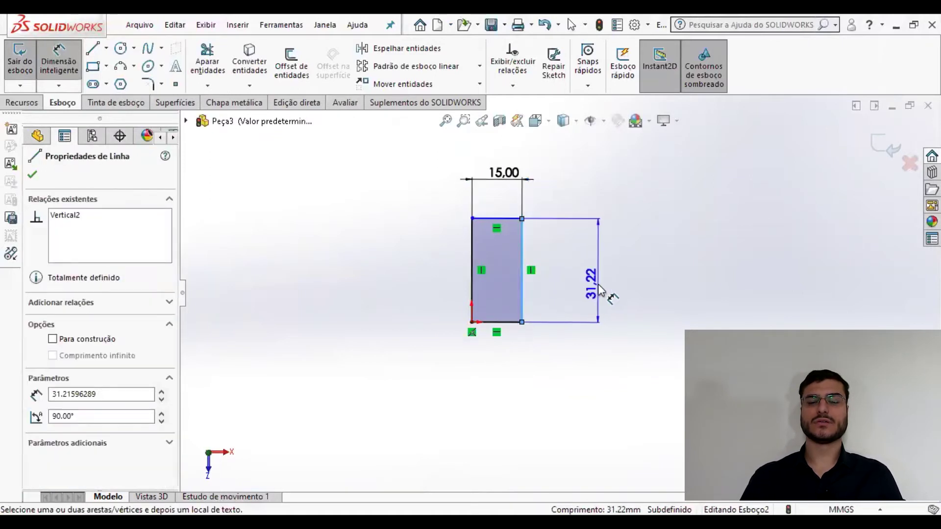
{"action": "left_click", "coordinate": [599, 286]}
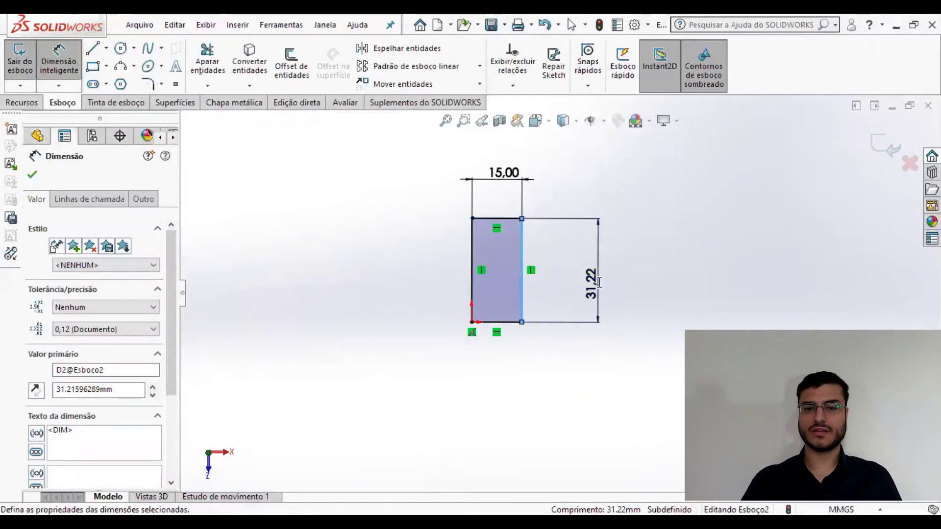
{"action": "type", "text": "100"}
{"action": "key", "text": "Return"}
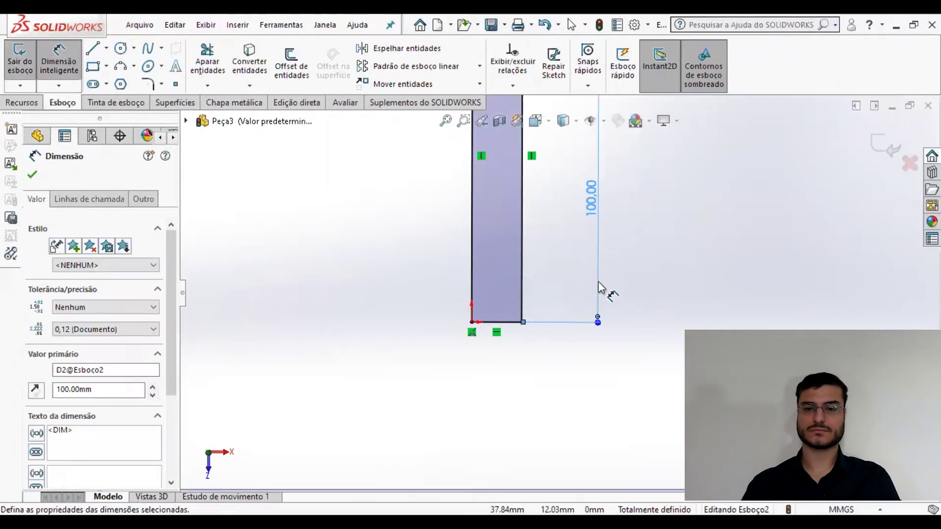
{"action": "scroll", "coordinate": [603, 210], "scroll_direction": "down", "scroll_amount": 2}
{"action": "scroll", "coordinate": [595, 211], "scroll_direction": "up", "scroll_amount": 3}
{"action": "scroll", "coordinate": [598, 211], "scroll_direction": "up", "scroll_amount": 4}
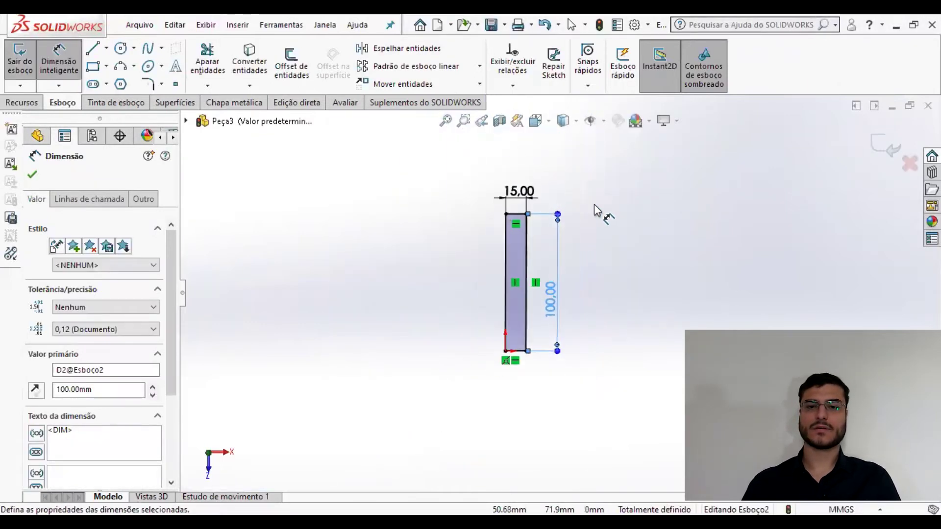
{"action": "scroll", "coordinate": [588, 235], "scroll_direction": "down", "scroll_amount": 2}
{"action": "scroll", "coordinate": [569, 272], "scroll_direction": "down", "scroll_amount": 1}
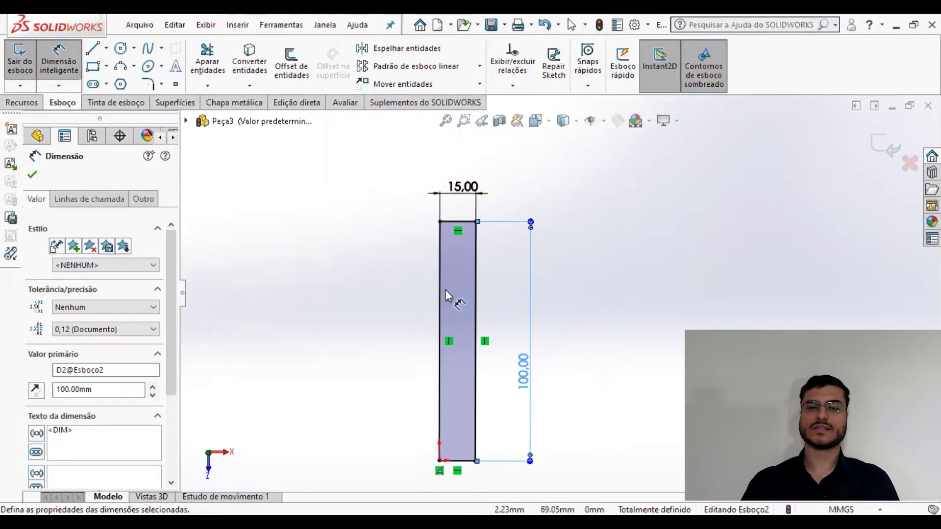
{"action": "left_click", "coordinate": [886, 142]}
{"action": "left_click", "coordinate": [886, 143]}
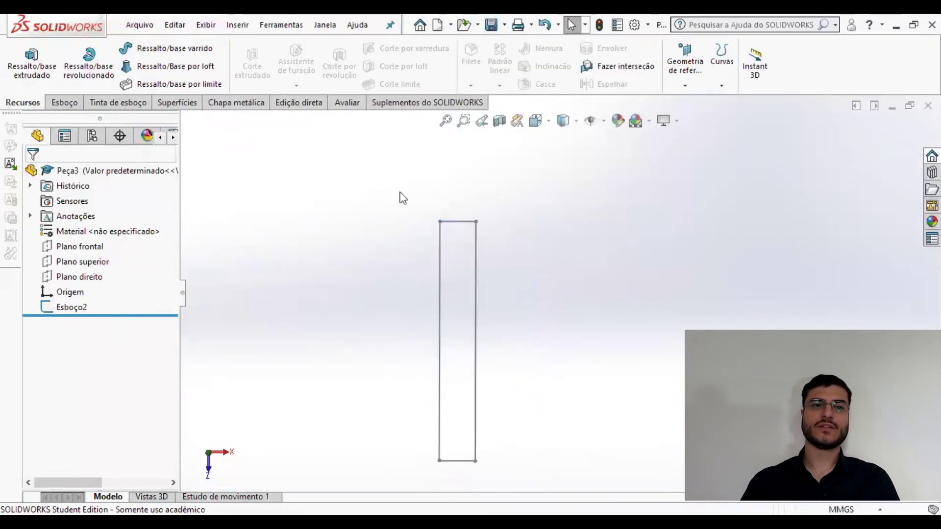
- Start a 360° Revolved Boss/Base of the rectangle using the long side away from the origin as the axis
{"action": "left_click", "coordinate": [88, 76]}
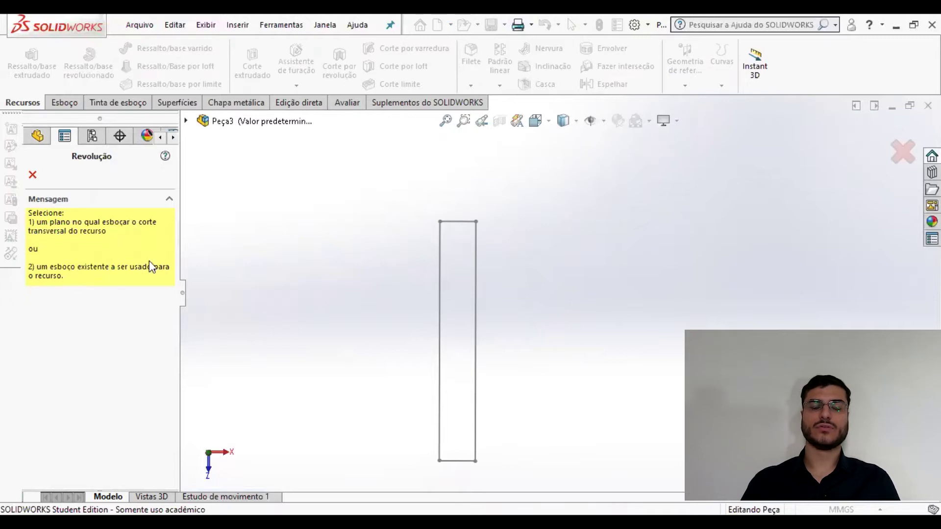
{"action": "left_click", "coordinate": [474, 260]}
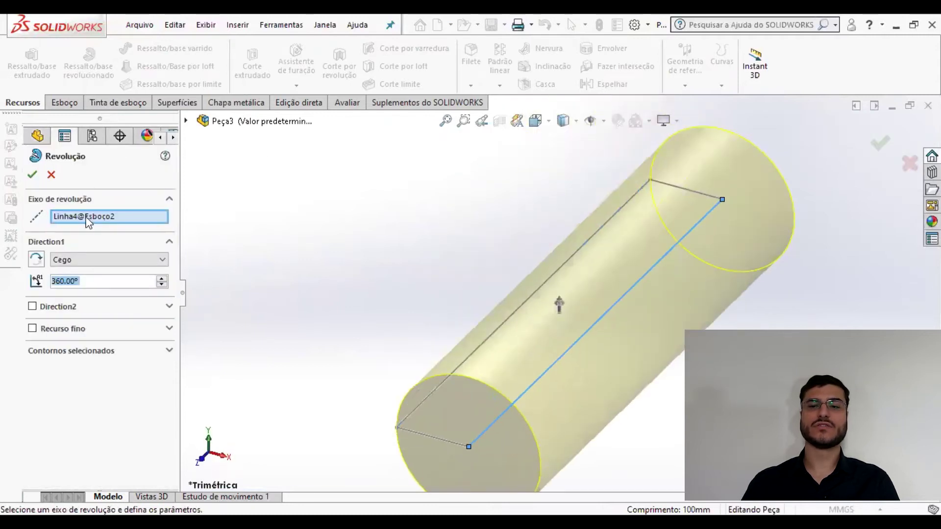
{"action": "scroll", "coordinate": [504, 224], "scroll_direction": "up", "scroll_amount": 3}
{"action": "middle_click_drag", "start_coordinate": [505, 223], "coordinate": [531, 332]}
- Replace the revolution axis with the rectangle's short 15 mm edge that touches the origin
{"action": "right_click", "coordinate": [104, 219]}
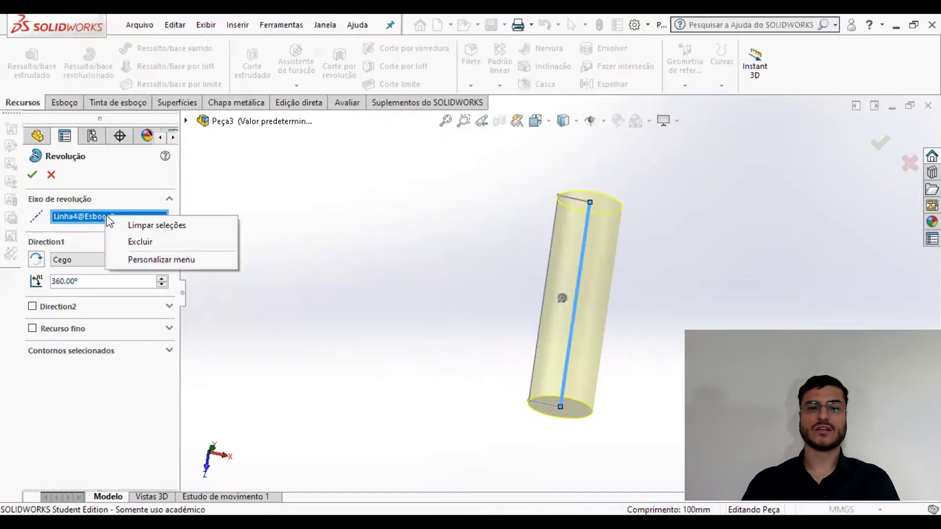
{"action": "left_click", "coordinate": [145, 226]}
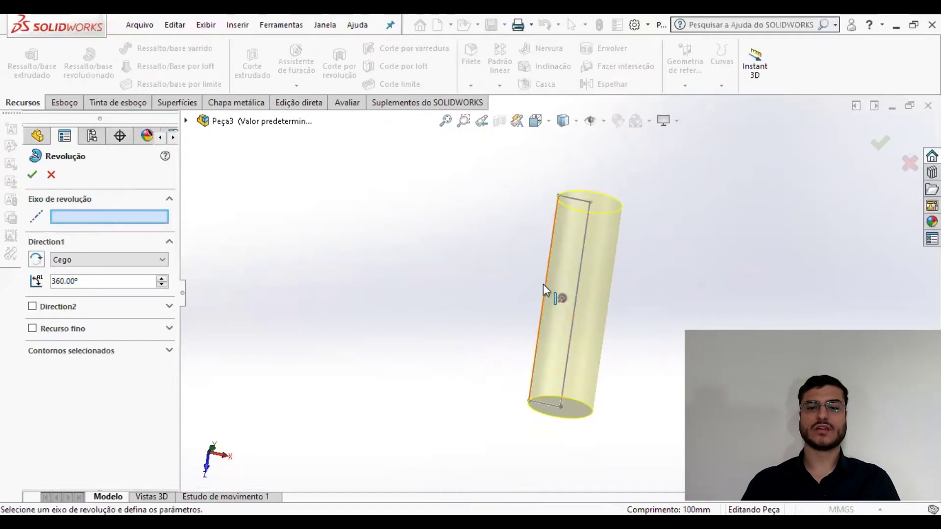
{"action": "left_click", "coordinate": [550, 412]}
{"action": "scroll", "coordinate": [569, 358], "scroll_direction": "up", "scroll_amount": 3}
{"action": "middle_click_drag", "start_coordinate": [563, 351], "coordinate": [495, 324]}
- Replace the revolution axis with the rectangle's long 100 mm side that starts at the origin
{"action": "right_click", "coordinate": [96, 224]}
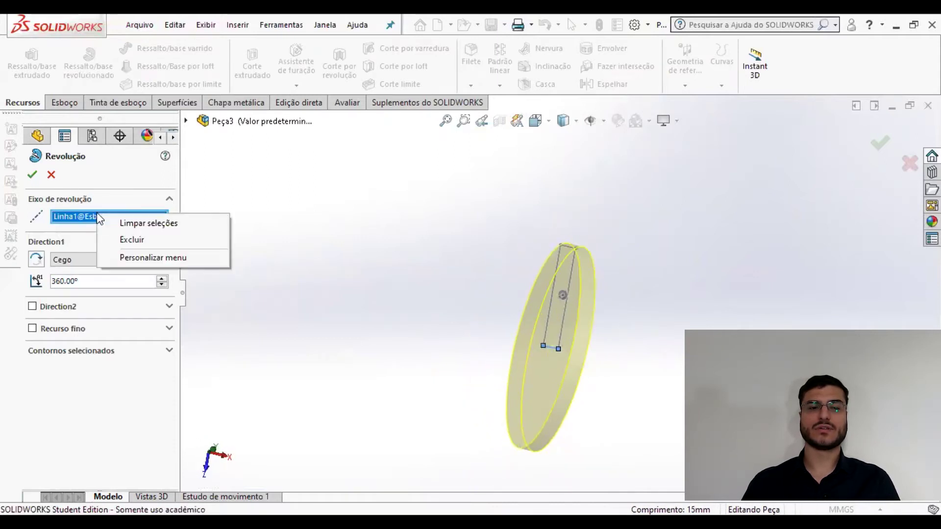
{"action": "left_click", "coordinate": [126, 228]}
{"action": "left_click", "coordinate": [556, 284]}
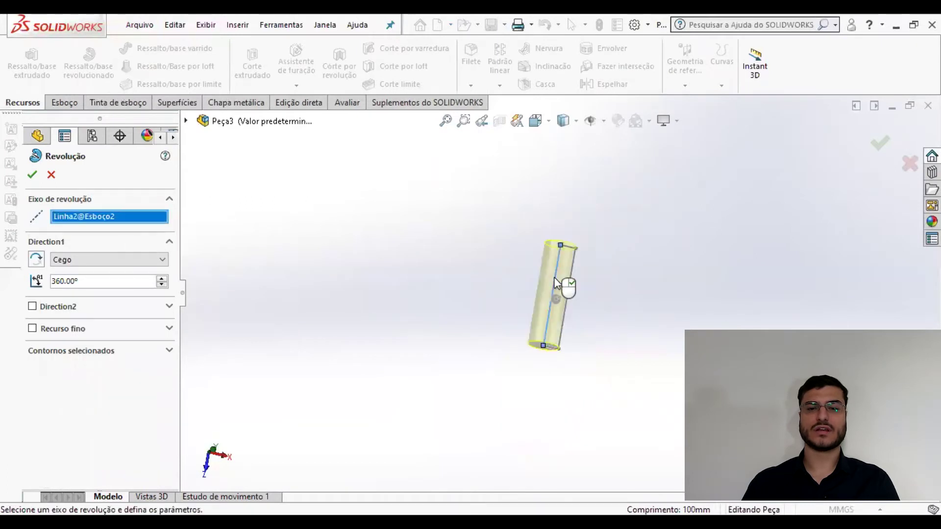
- Try a one-direction thin feature with 2 mm thickness on the 360° revolve, and turn the thin option back off
{"action": "middle_click_drag", "start_coordinate": [535, 245], "coordinate": [563, 273]}
{"action": "scroll", "coordinate": [559, 255], "scroll_direction": "down", "scroll_amount": 5}
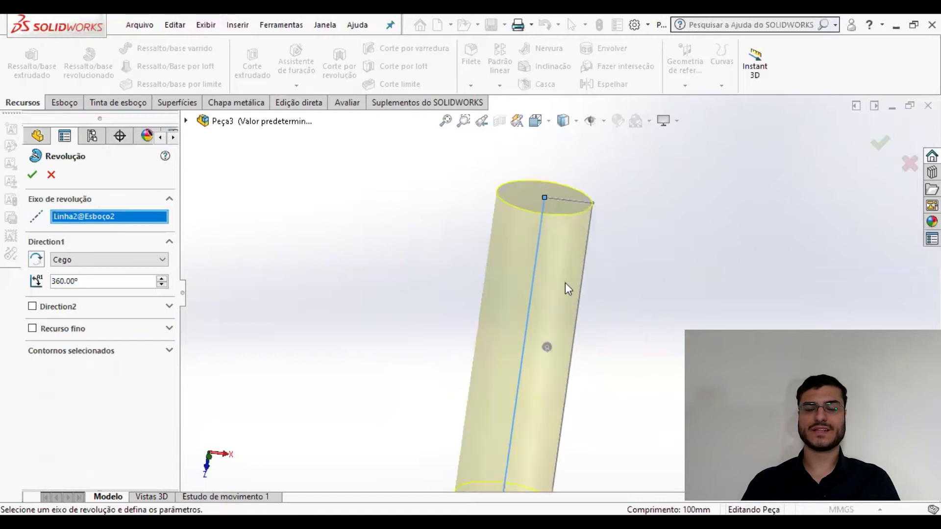
{"action": "scroll", "coordinate": [557, 277], "scroll_direction": "up", "scroll_amount": 4}
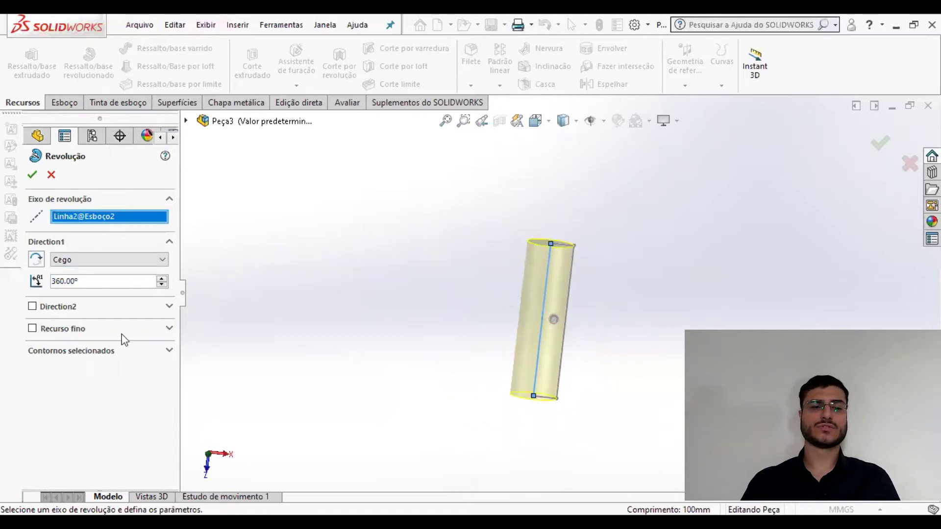
{"action": "left_click", "coordinate": [33, 329]}
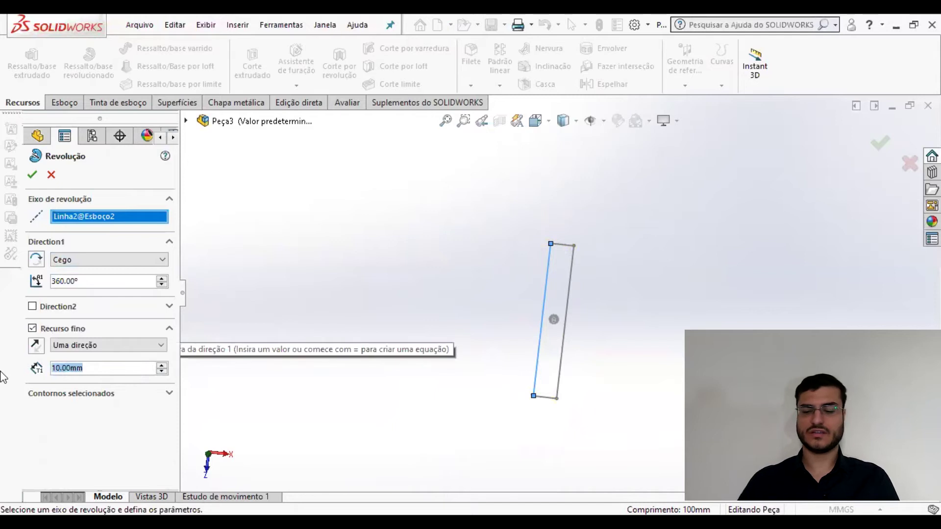
{"action": "type", "text": "2"}
{"action": "key", "text": "Return"}
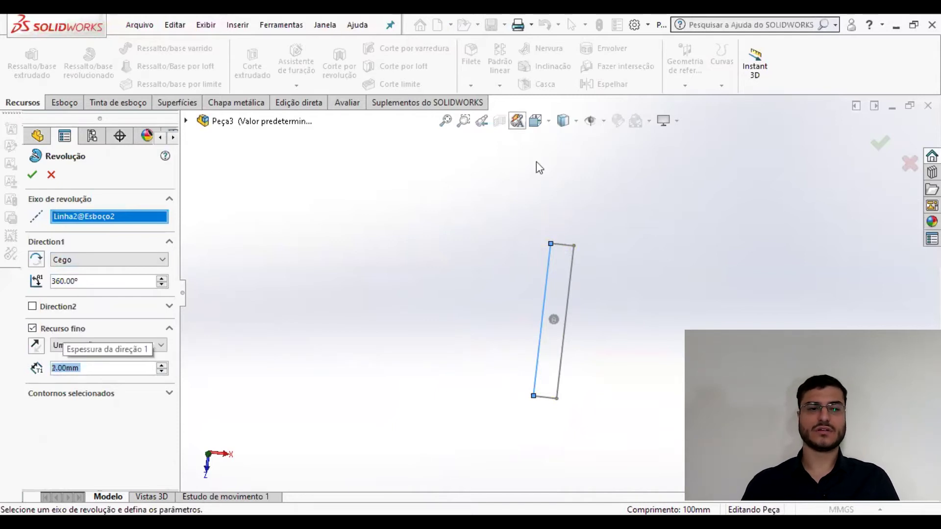
{"action": "left_click", "coordinate": [361, 318]}
{"action": "mouse_move", "coordinate": [362, 322]}
{"action": "middle_mouse_down"}
{"action": "mouse_move", "coordinate": [358, 334]}
{"action": "mouse_move", "coordinate": [598, 335]}
{"action": "middle_mouse_up"}
{"action": "middle_click_drag", "start_coordinate": [517, 288], "coordinate": [571, 248]}
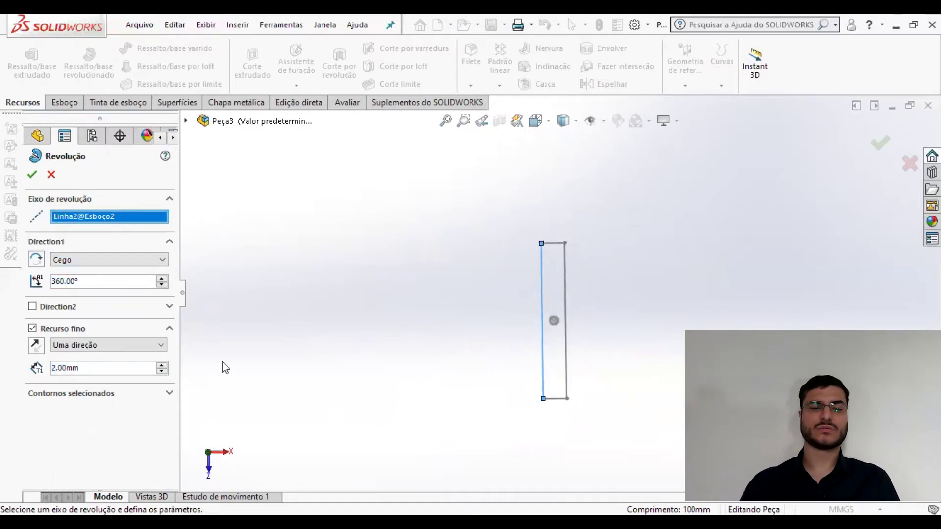
{"action": "mouse_move", "coordinate": [550, 325]}
{"action": "middle_mouse_down"}
{"action": "mouse_move", "coordinate": [550, 340]}
{"action": "mouse_move", "coordinate": [558, 316]}
{"action": "middle_mouse_up"}
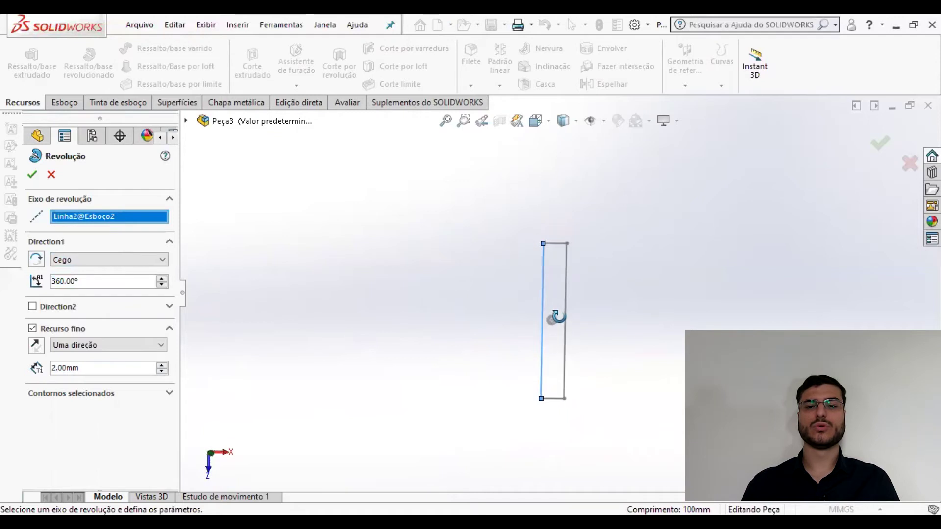
{"action": "left_click", "coordinate": [33, 328]}
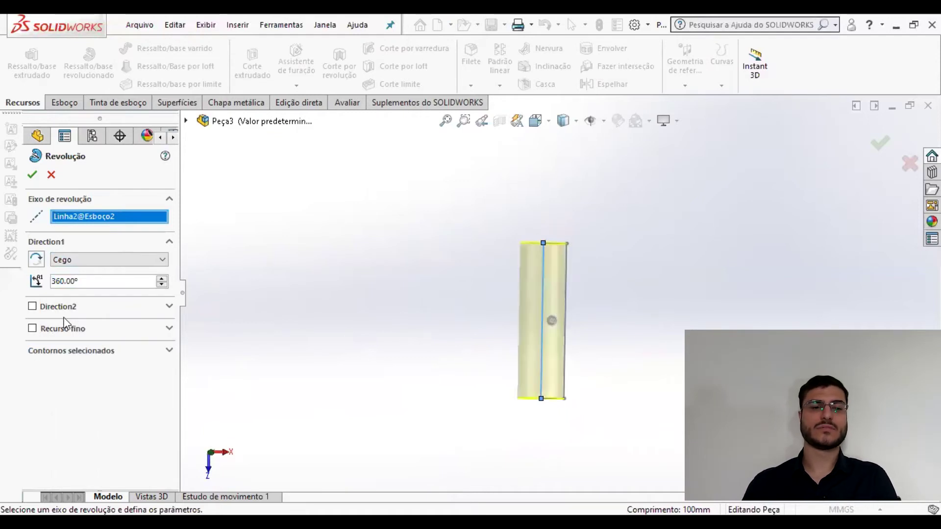
- Set the revolution angle to 180° to preview a half cylinder
{"action": "left_click", "coordinate": [73, 354]}
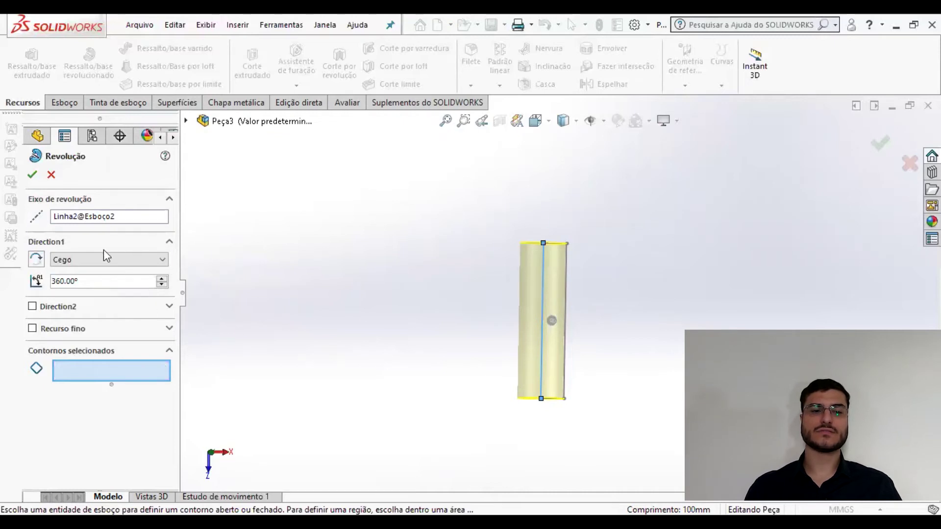
{"action": "middle_click_drag", "start_coordinate": [574, 199], "coordinate": [576, 309]}
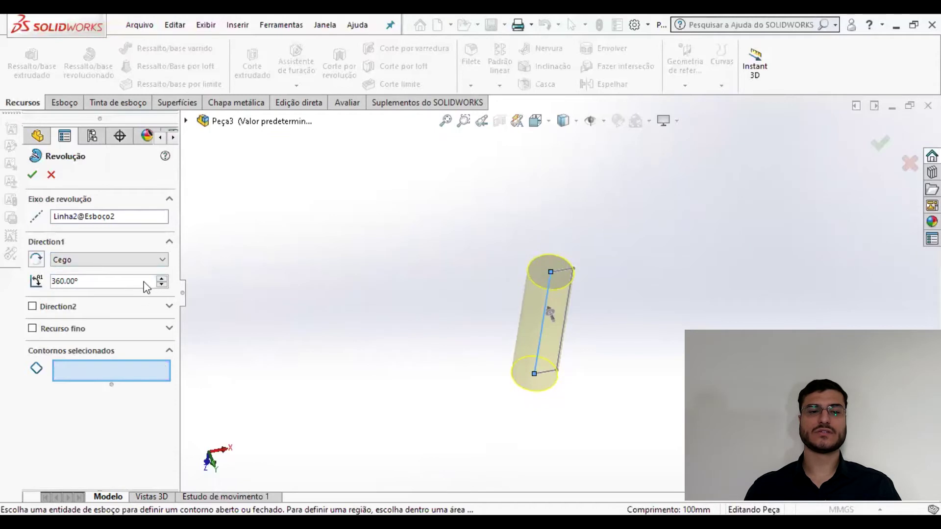
{"action": "scroll", "coordinate": [144, 283], "scroll_direction": "down", "scroll_amount": 16}
{"action": "left_click", "coordinate": [121, 281]}
{"action": "left_click_drag", "start_coordinate": [121, 280], "coordinate": [44, 284]}
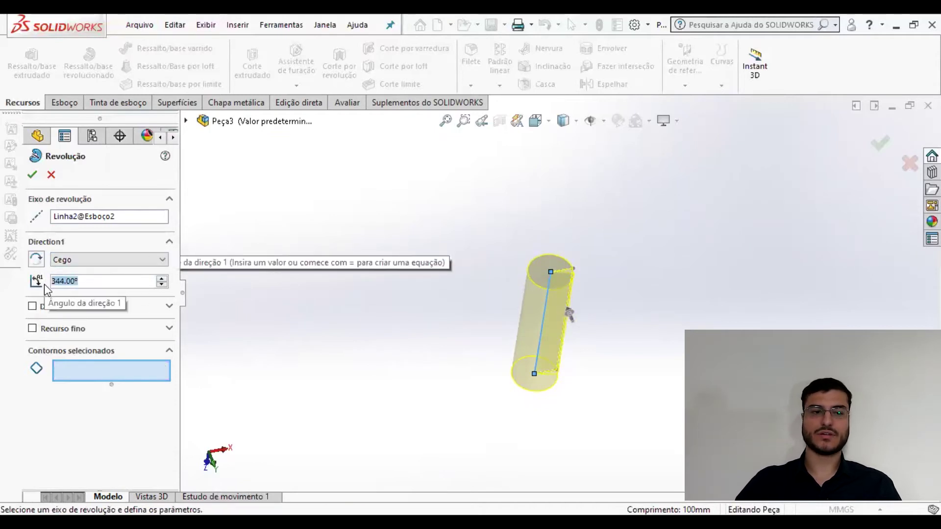
{"action": "type", "text": "180"}
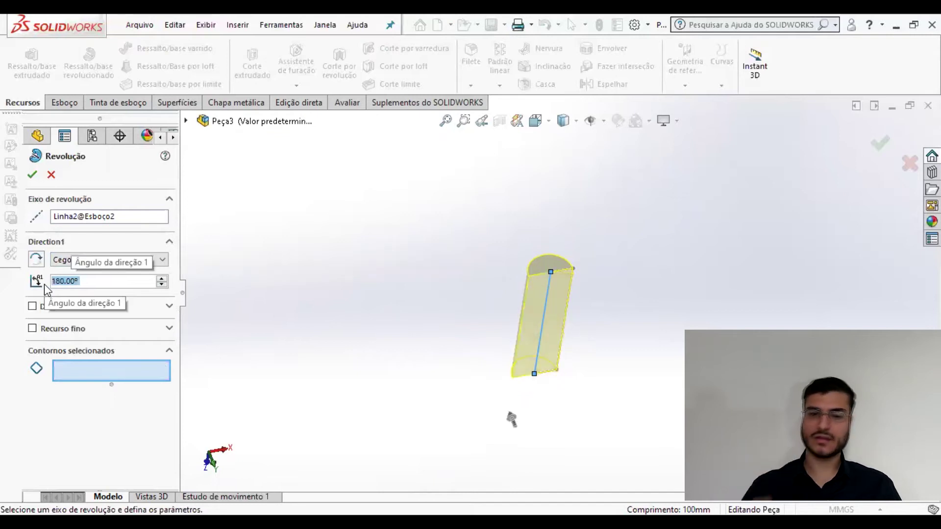
{"action": "middle_click_drag", "start_coordinate": [438, 292], "coordinate": [444, 186]}
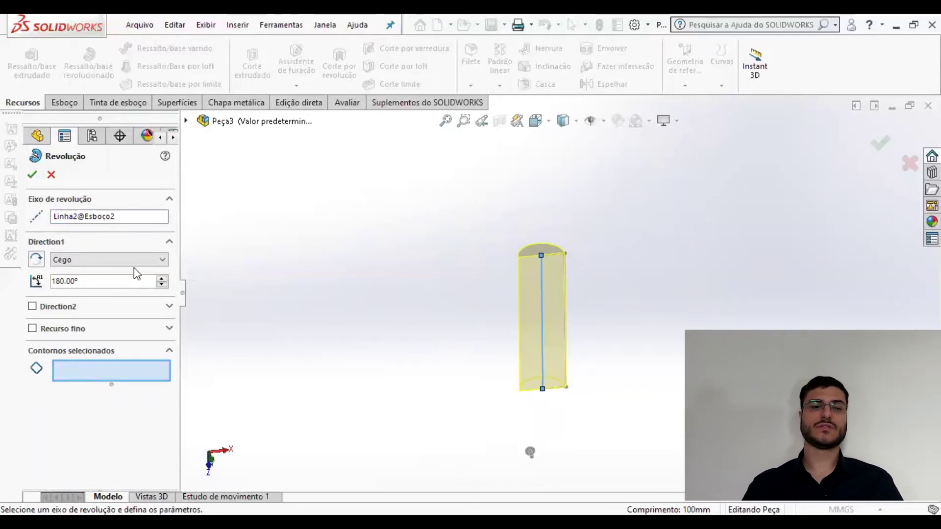
- Set the revolution angle to 360° and accept the revolve as a full cylinder
{"action": "left_click", "coordinate": [112, 282]}
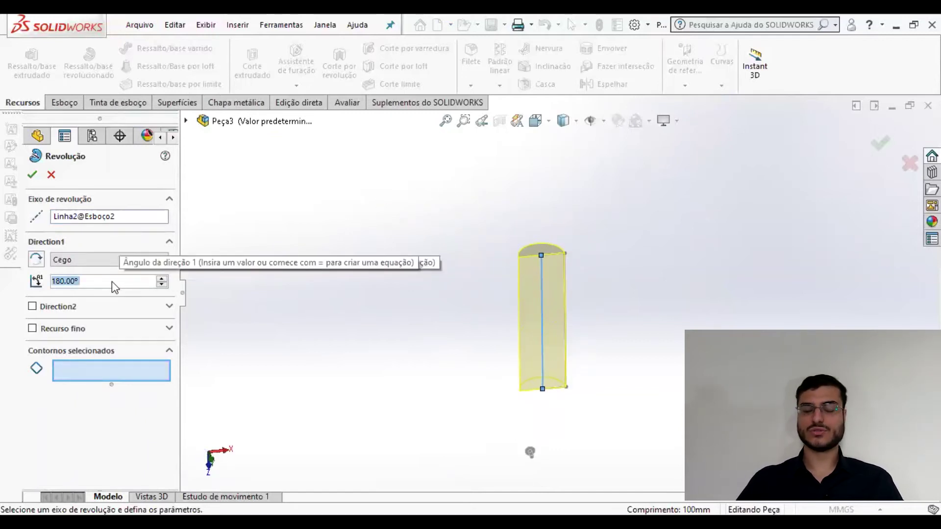
{"action": "type", "text": "360"}
{"action": "key", "text": "Return"}
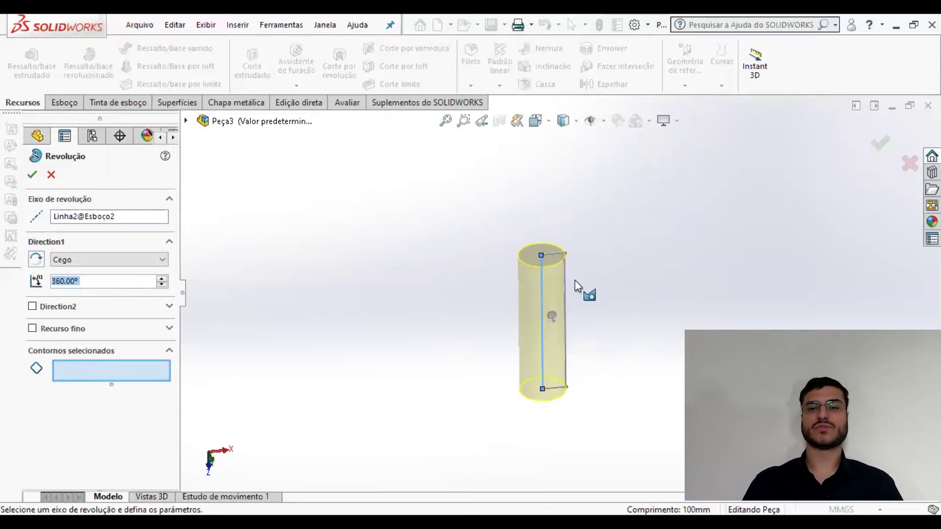
{"action": "middle_click_drag", "start_coordinate": [536, 276], "coordinate": [534, 258]}
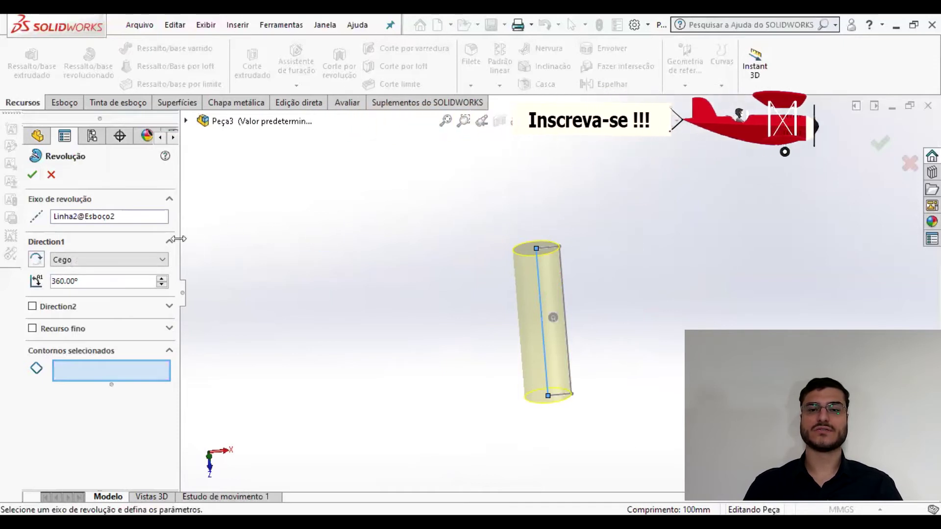
{"action": "left_click", "coordinate": [32, 174]}
{"action": "middle_click_drag", "start_coordinate": [544, 319], "coordinate": [565, 289]}
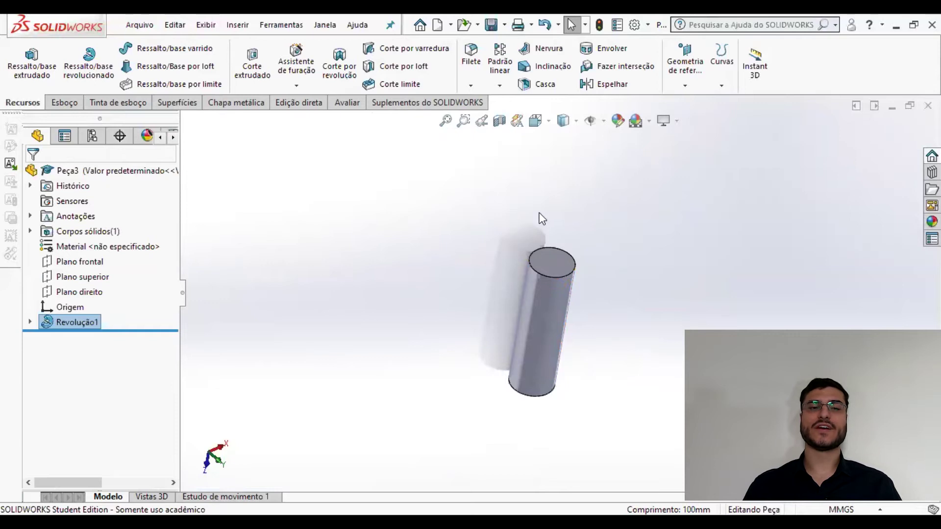
{"action": "middle_click_drag", "start_coordinate": [566, 271], "coordinate": [592, 204]}
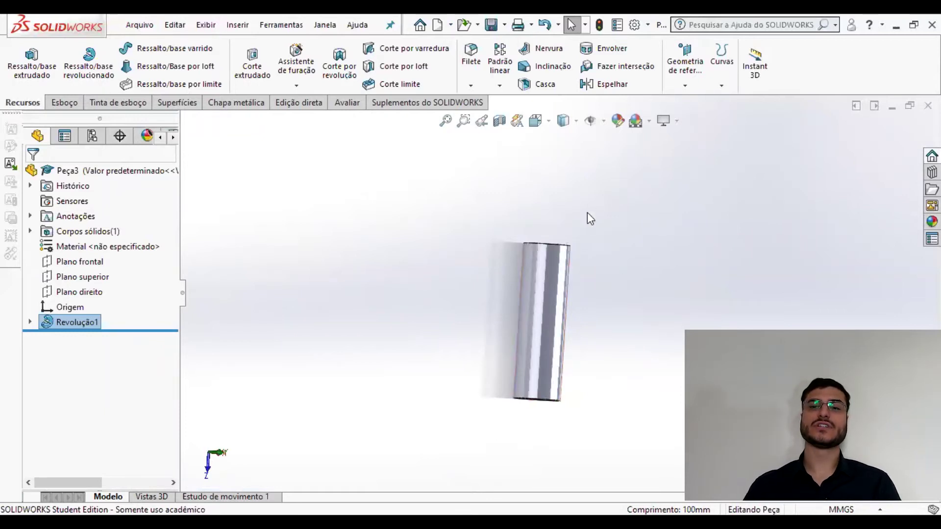
{"action": "mouse_move", "coordinate": [566, 248]}
{"action": "middle_mouse_down"}
{"action": "mouse_move", "coordinate": [595, 215]}
{"action": "mouse_move", "coordinate": [574, 315]}
{"action": "mouse_move", "coordinate": [575, 256]}
{"action": "middle_mouse_up"}
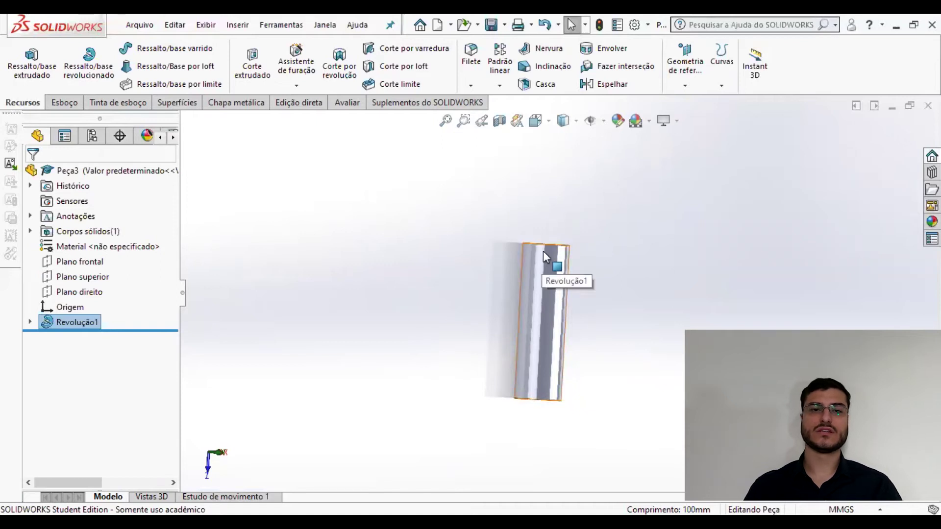
- Open the revolve's sketch for editing and delete the rectangle's short 15 mm edge opposite the origin
{"action": "left_click", "coordinate": [95, 322]}
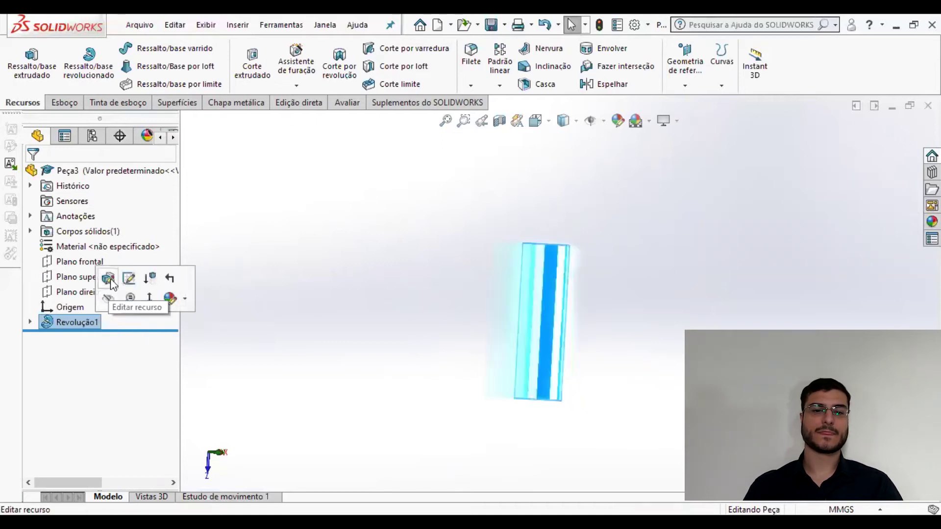
{"action": "key", "text": "F2"}
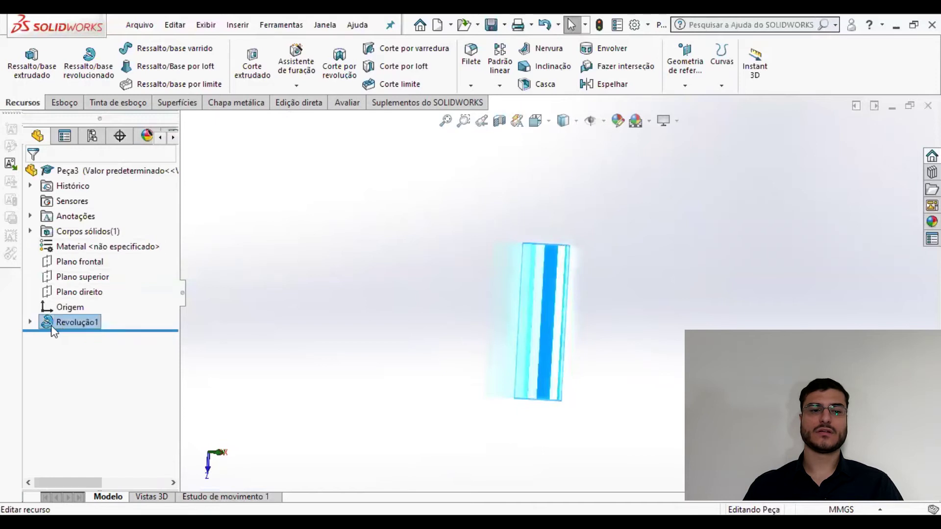
{"action": "left_click", "coordinate": [30, 322]}
{"action": "left_click", "coordinate": [67, 338]}
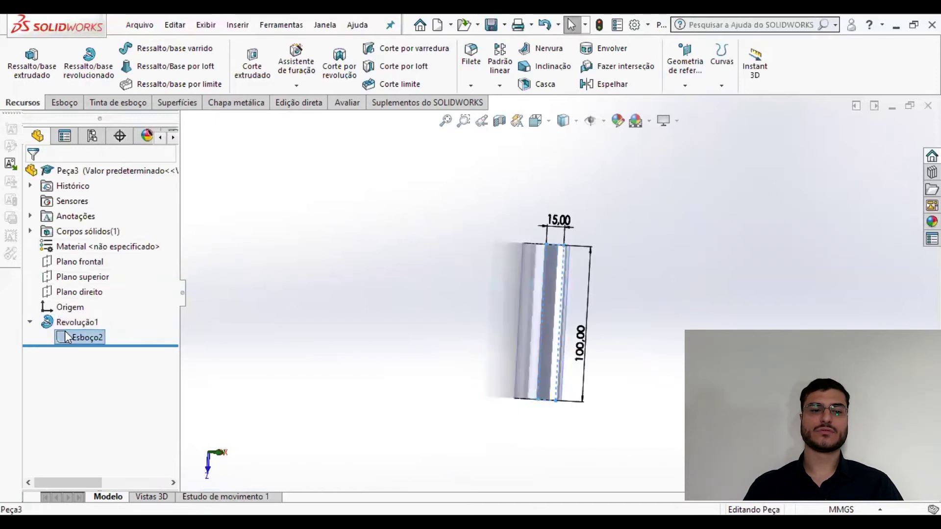
{"action": "right_click", "coordinate": [67, 338]}
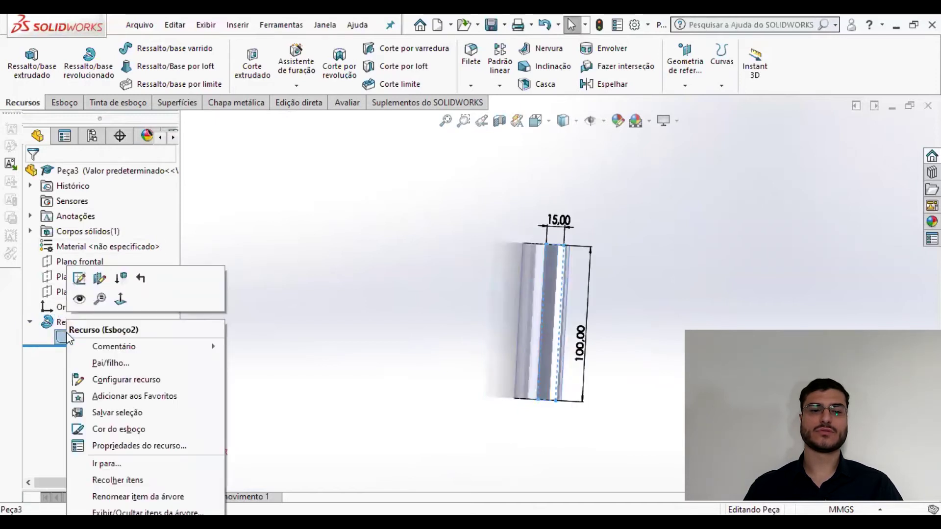
{"action": "left_click", "coordinate": [80, 278]}
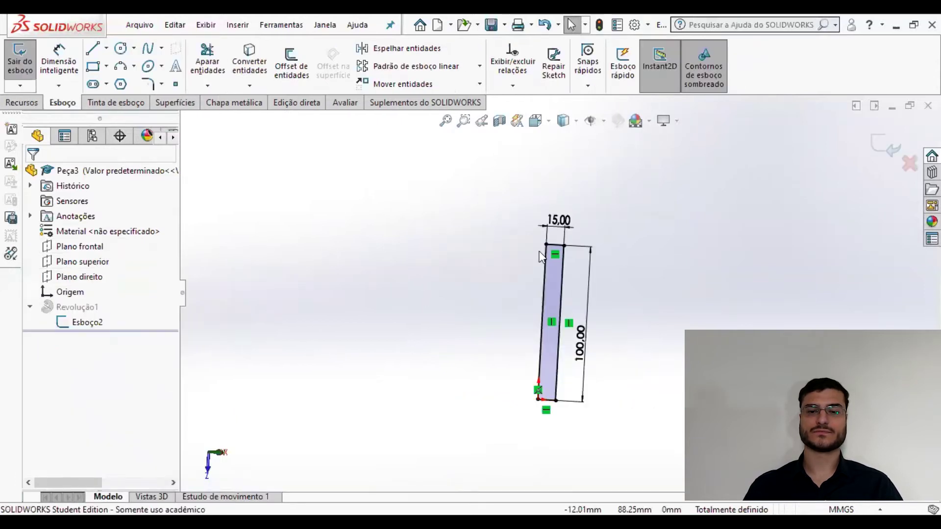
{"action": "left_click", "coordinate": [554, 245]}
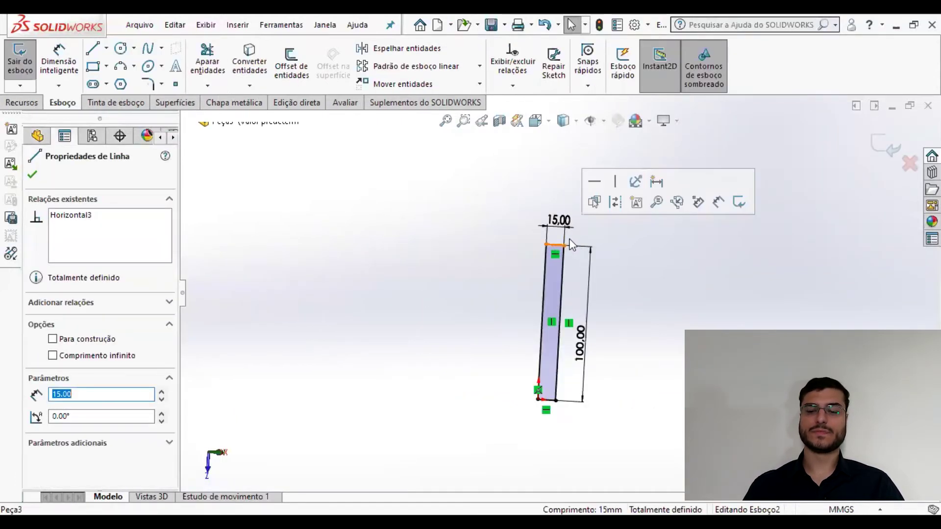
{"action": "key", "text": "Delete"}
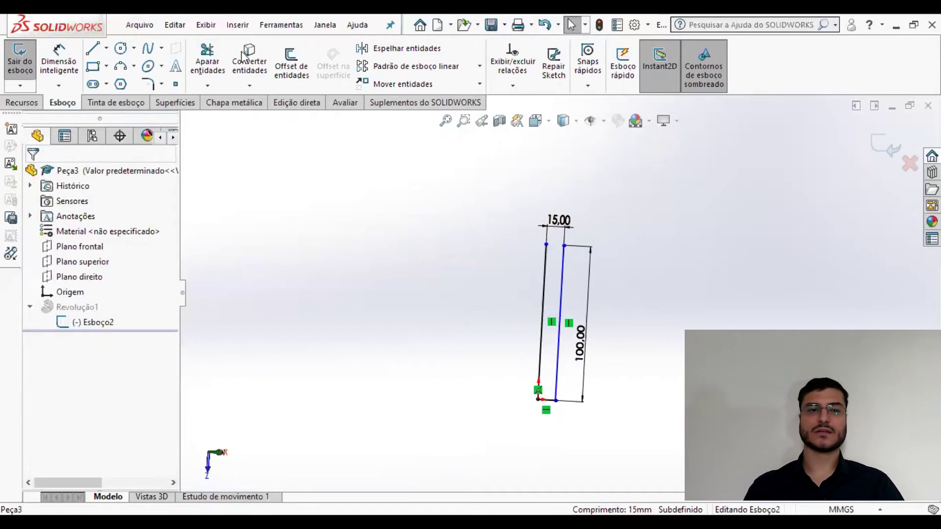
- Close the profile with a vertical line about 38 mm long, a horizontal line outward and a slanted line about 64 mm long, and exit the sketch
{"action": "left_click", "coordinate": [546, 244]}
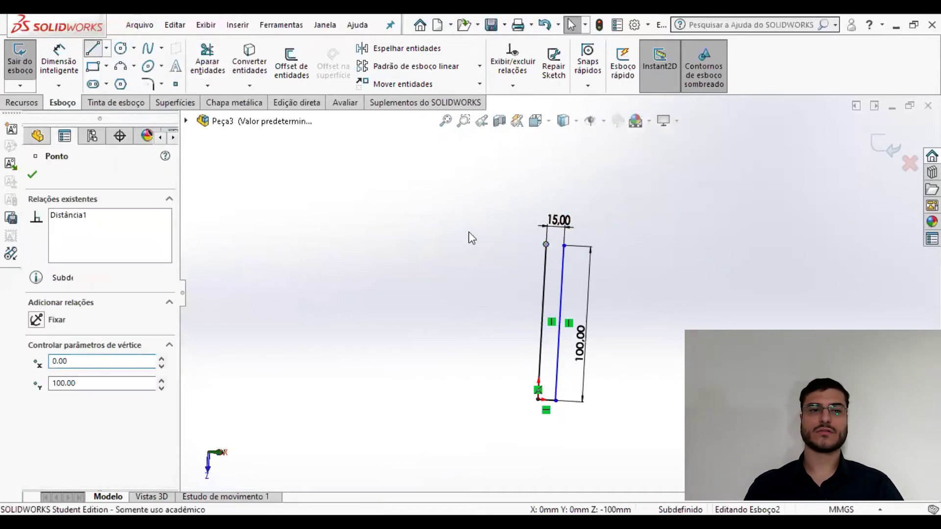
{"action": "key", "text": "l"}
{"action": "left_click", "coordinate": [546, 244]}
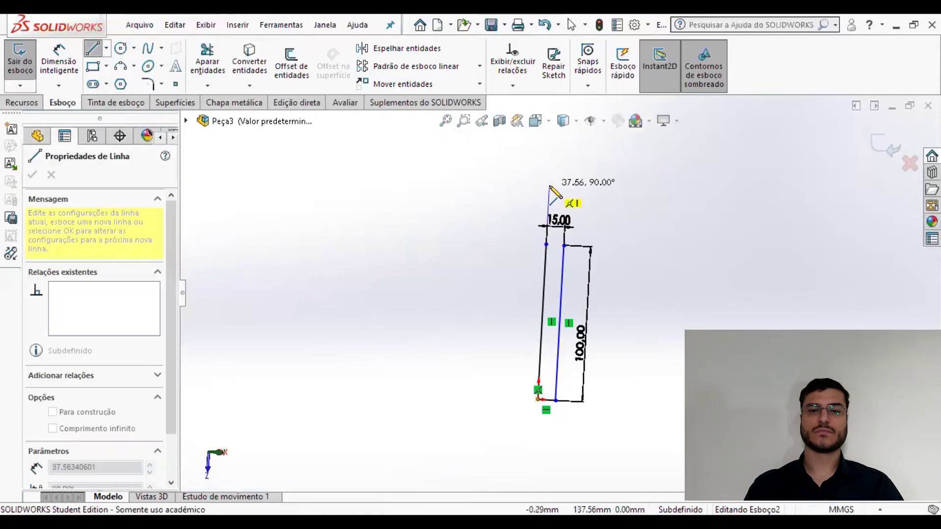
{"action": "left_click", "coordinate": [550, 185]}
{"action": "left_click", "coordinate": [626, 185]}
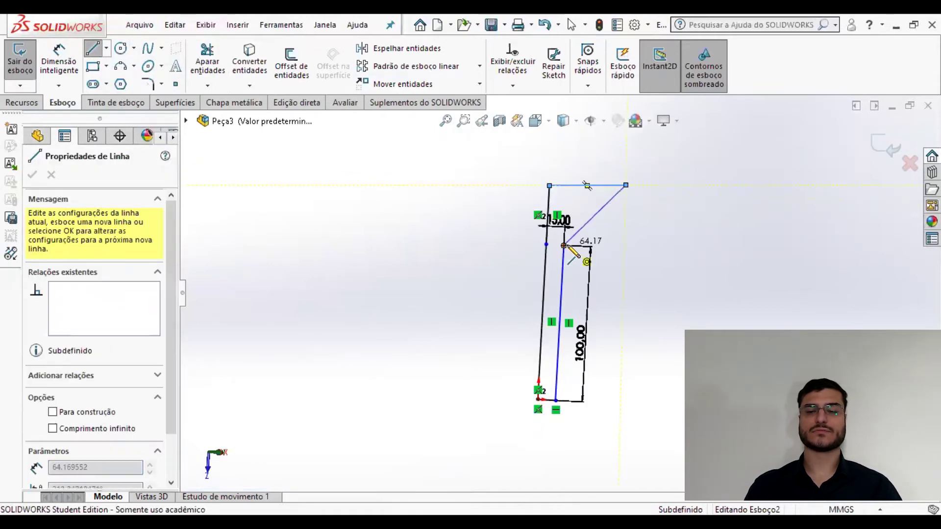
{"action": "left_click", "coordinate": [564, 245]}
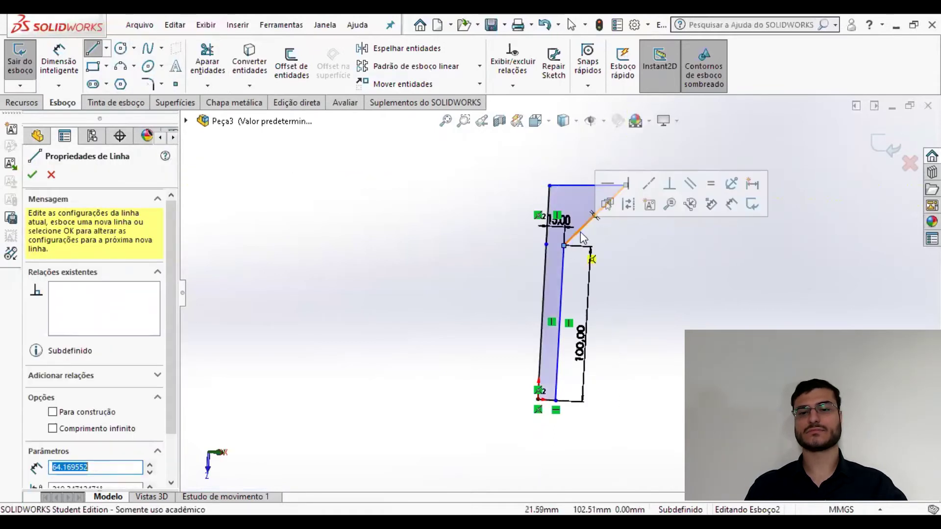
{"action": "left_click", "coordinate": [877, 143]}
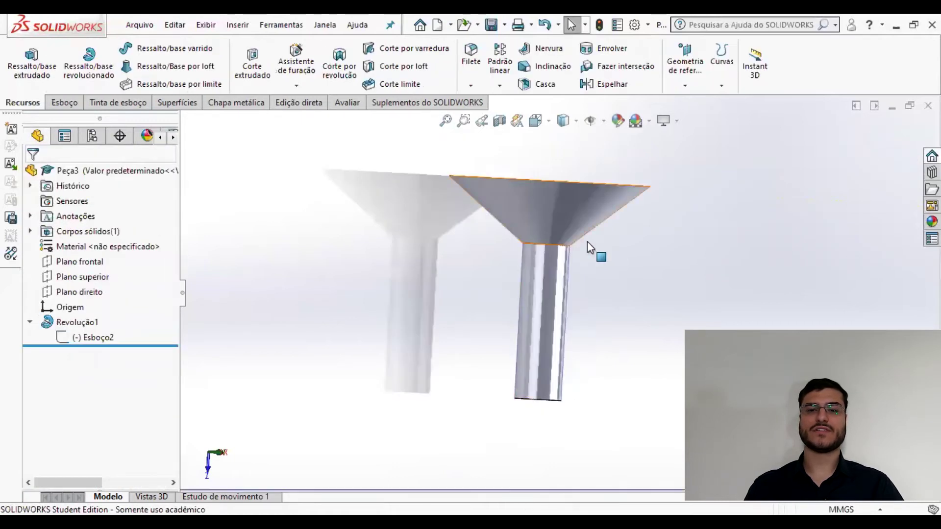
- Reopen the revolve's sketch and undo the added lines and edge deletion to restore the 15 × 100 mm rectangle, exiting the sketch
{"action": "scroll", "coordinate": [589, 245], "scroll_direction": "up", "scroll_amount": 4}
{"action": "mouse_move", "coordinate": [581, 258]}
{"action": "middle_mouse_down"}
{"action": "mouse_move", "coordinate": [561, 334]}
{"action": "mouse_move", "coordinate": [573, 304]}
{"action": "mouse_move", "coordinate": [605, 281]}
{"action": "mouse_move", "coordinate": [598, 275]}
{"action": "middle_mouse_up"}
{"action": "scroll", "coordinate": [551, 259], "scroll_direction": "down", "scroll_amount": 3}
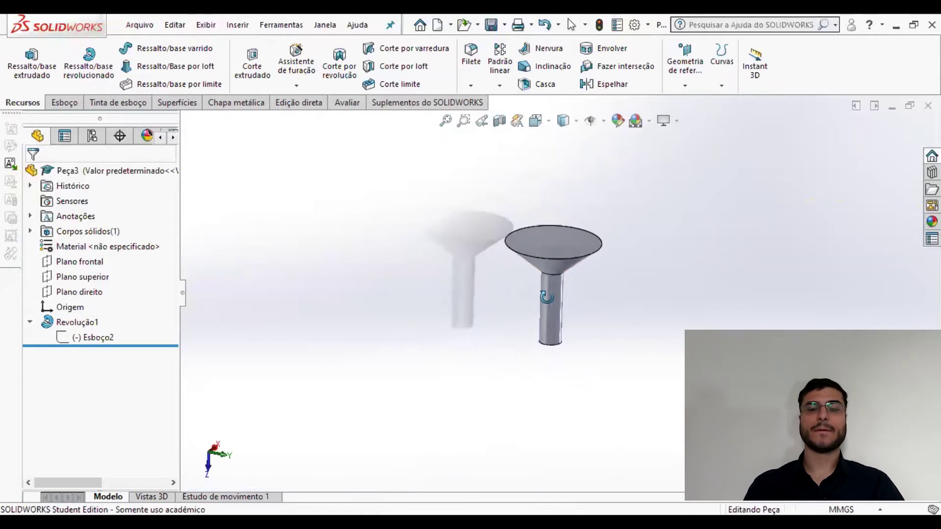
{"action": "mouse_move", "coordinate": [554, 260]}
{"action": "middle_mouse_down"}
{"action": "mouse_move", "coordinate": [548, 297]}
{"action": "mouse_move", "coordinate": [557, 254]}
{"action": "middle_mouse_up"}
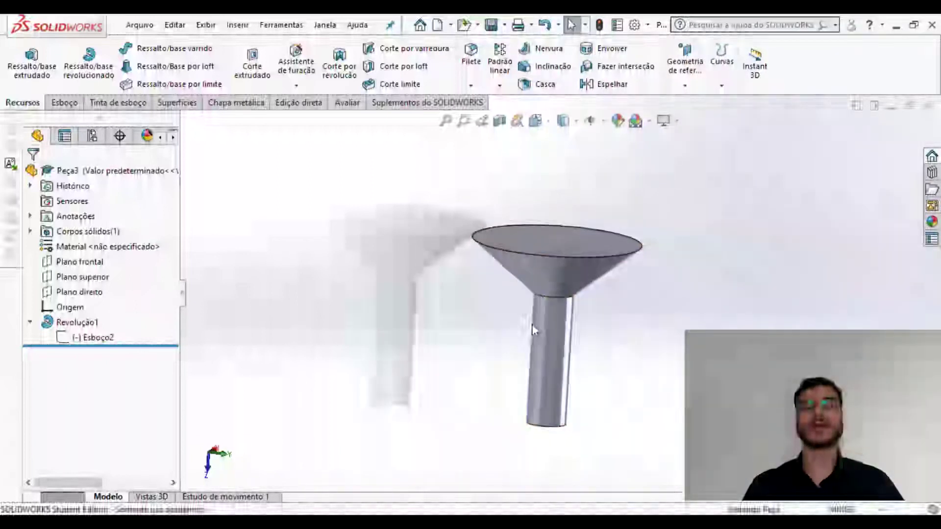
{"action": "mouse_move", "coordinate": [512, 305]}
{"action": "middle_mouse_down"}
{"action": "mouse_move", "coordinate": [498, 319]}
{"action": "mouse_move", "coordinate": [509, 302]}
{"action": "mouse_move", "coordinate": [517, 311]}
{"action": "mouse_move", "coordinate": [518, 282]}
{"action": "mouse_move", "coordinate": [507, 478]}
{"action": "middle_mouse_up"}
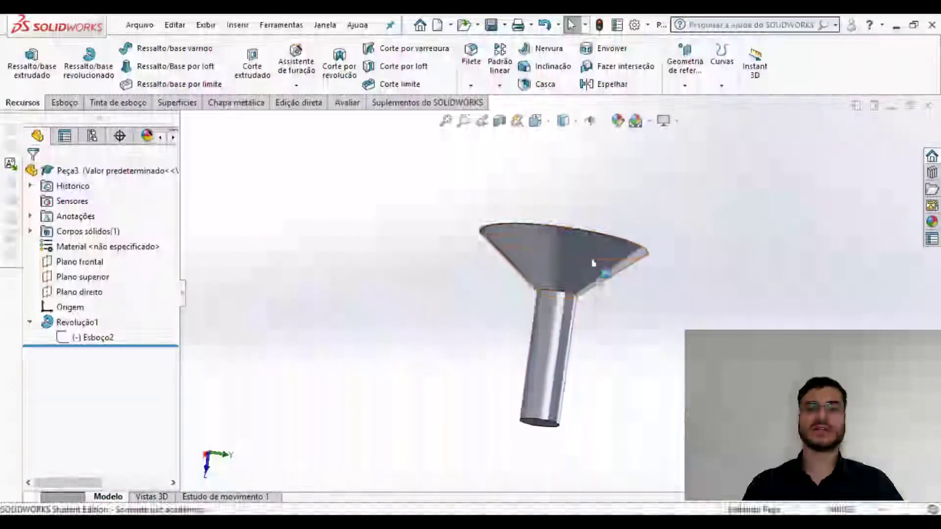
{"action": "right_click", "coordinate": [94, 343]}
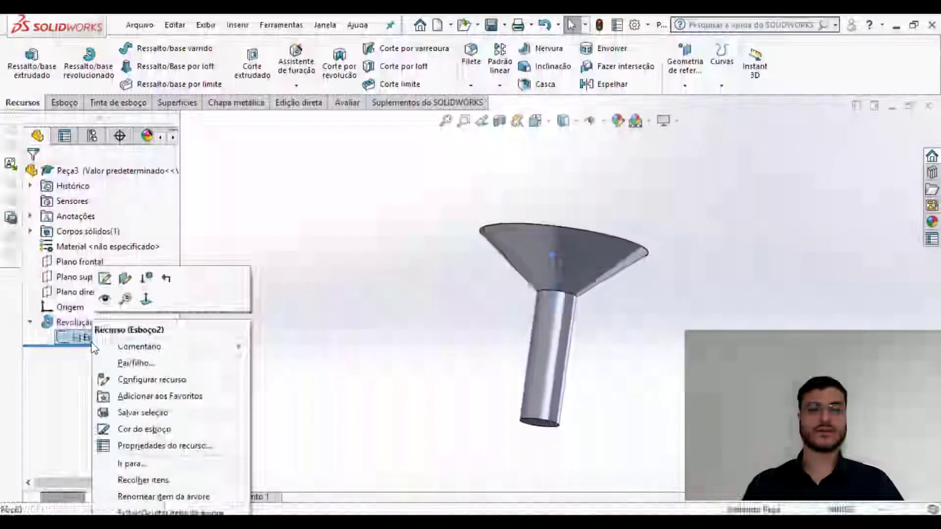
{"action": "left_click", "coordinate": [104, 278]}
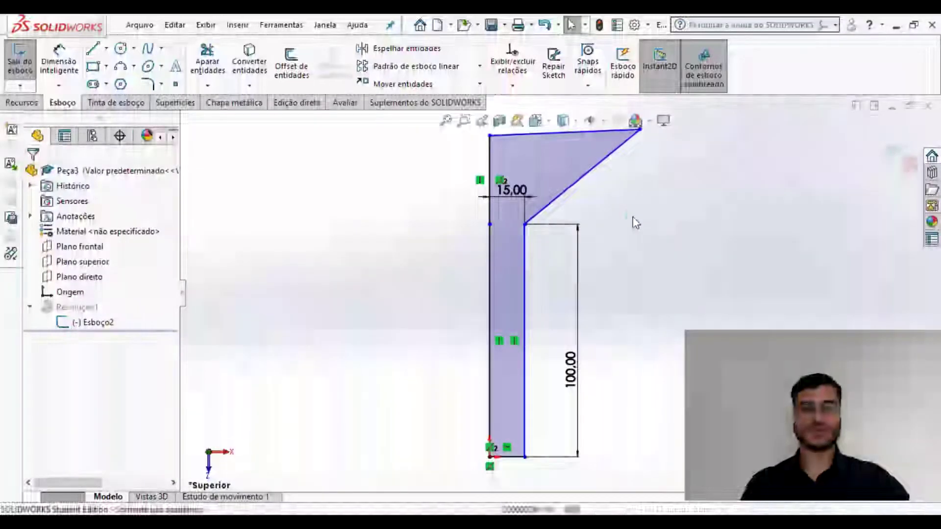
{"action": "key", "text": "ctrl+z"}
{"action": "key", "text": "ctrl+z"}
{"action": "key", "text": "ctrl+z"}
{"action": "key", "text": "ctrl+z"}
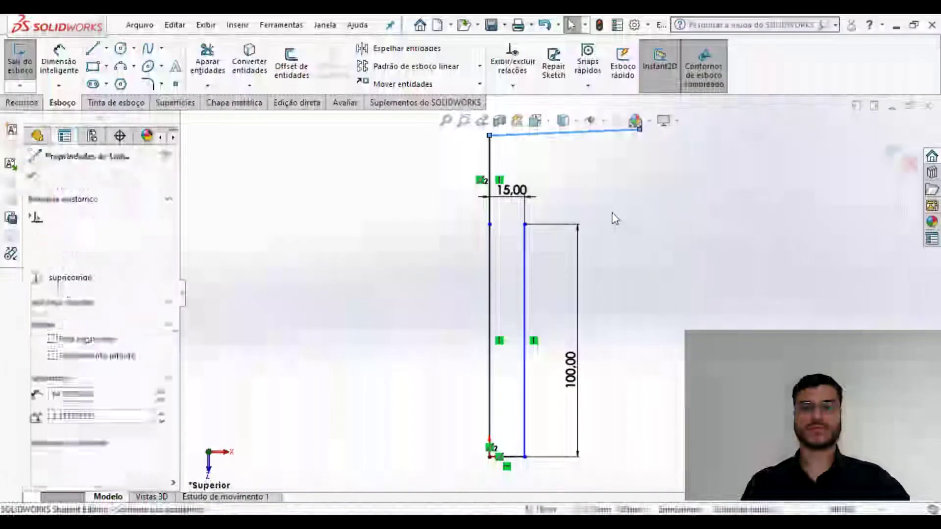
{"action": "key", "text": "ctrl+z"}
{"action": "key", "text": "ctrl+z"}
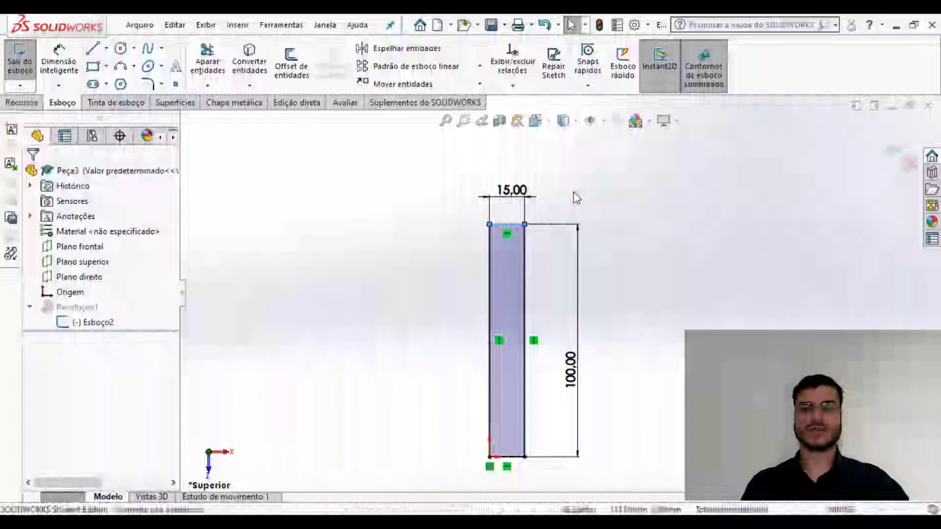
{"action": "left_click", "coordinate": [879, 150]}
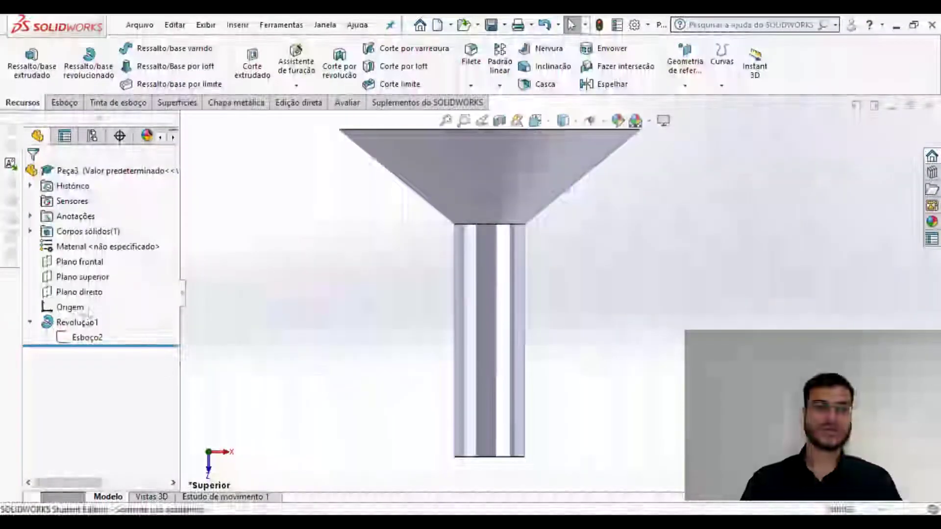
- Rebuild the revolve from its restored rectangular sketch by editing the feature and accepting it with the full 360° angle
{"action": "left_click", "coordinate": [87, 337]}
{"action": "right_click", "coordinate": [86, 338]}
{"action": "left_click", "coordinate": [95, 278]}
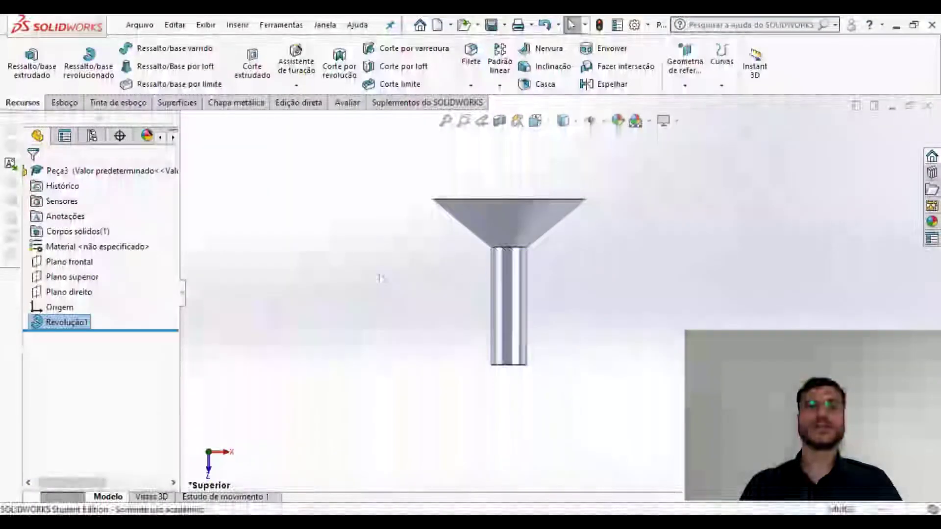
{"action": "left_click", "coordinate": [68, 323]}
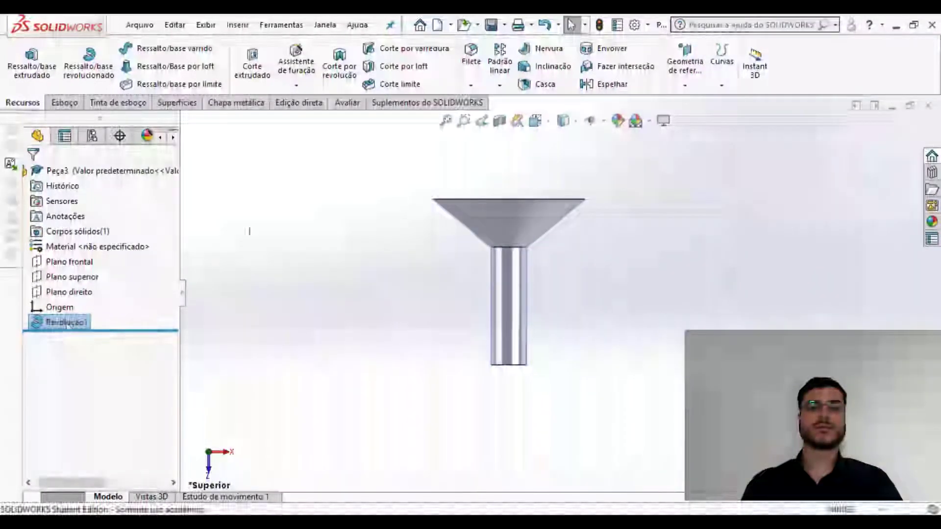
{"action": "left_click", "coordinate": [599, 27]}
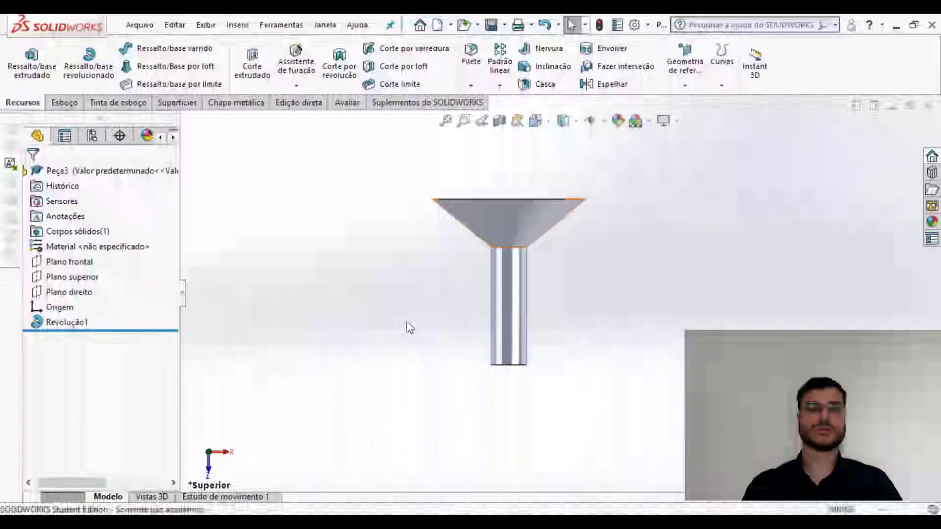
{"action": "left_click", "coordinate": [68, 323]}
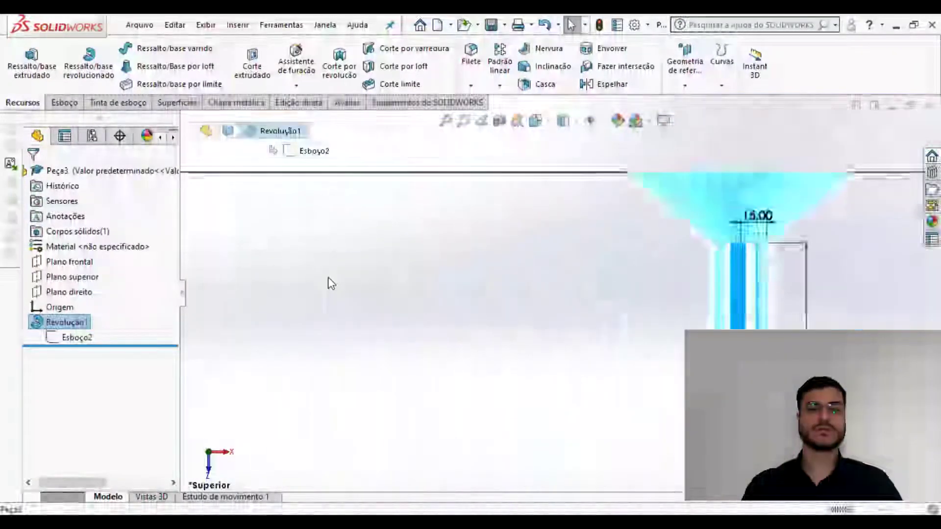
{"action": "right_click", "coordinate": [88, 322]}
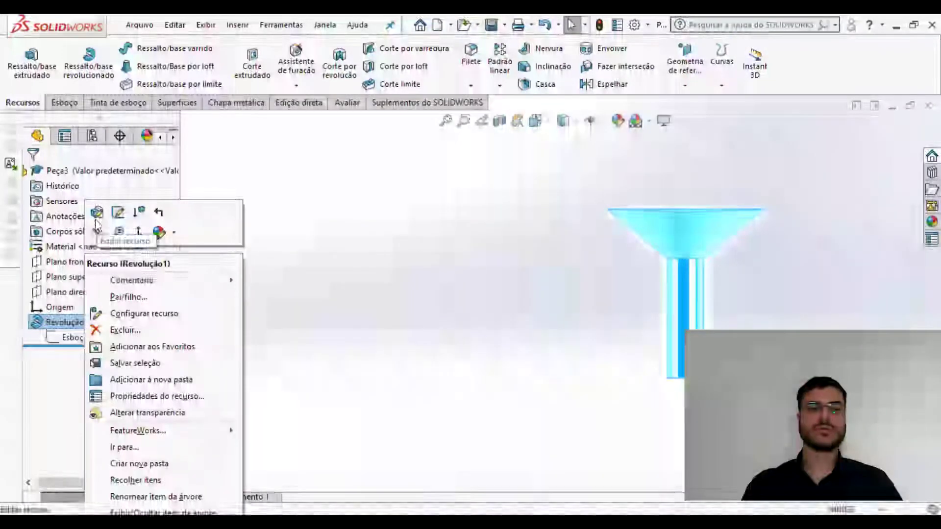
{"action": "left_click", "coordinate": [117, 212]}
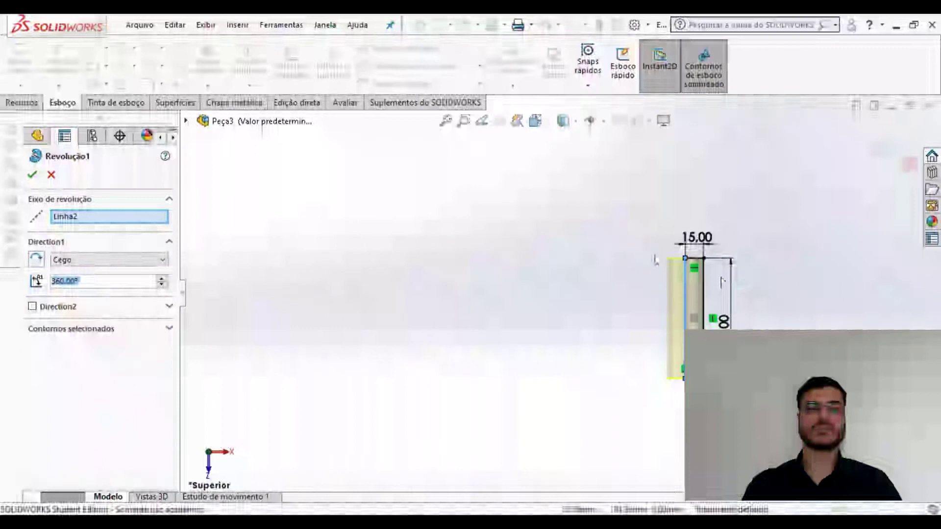
{"action": "key", "text": "Return"}
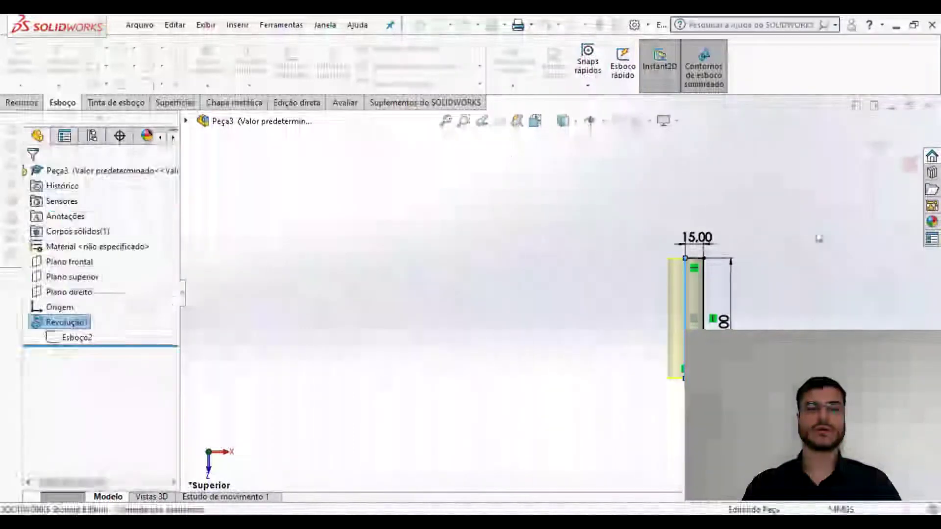
- Create a reference plane offset 50 mm outward from the cylinder's upper end face
{"action": "scroll", "coordinate": [673, 258], "scroll_direction": "up", "scroll_amount": 5}
{"action": "middle_click_drag", "start_coordinate": [672, 256], "coordinate": [665, 259]}
{"action": "scroll", "coordinate": [662, 258], "scroll_direction": "down", "scroll_amount": 4}
{"action": "scroll", "coordinate": [644, 267], "scroll_direction": "down", "scroll_amount": 1}
{"action": "middle_click_drag", "start_coordinate": [567, 294], "coordinate": [539, 317]}
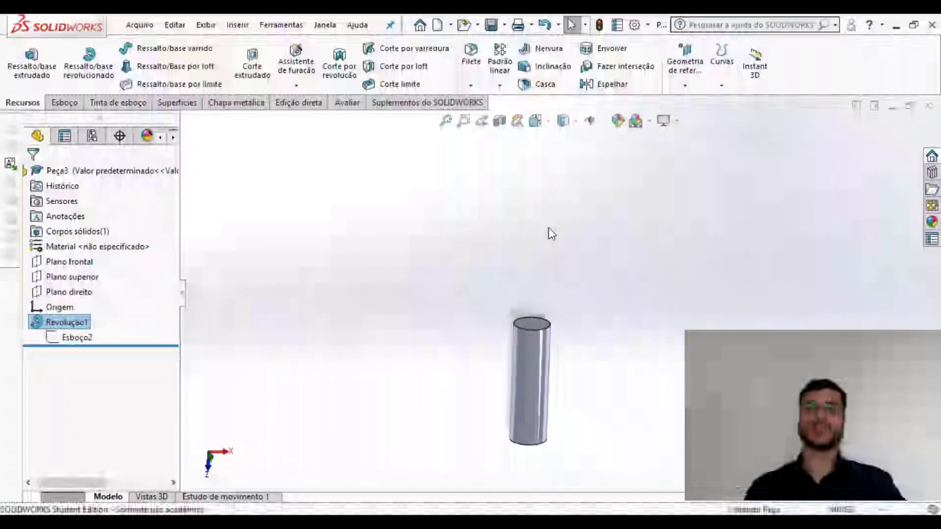
{"action": "left_click", "coordinate": [682, 77]}
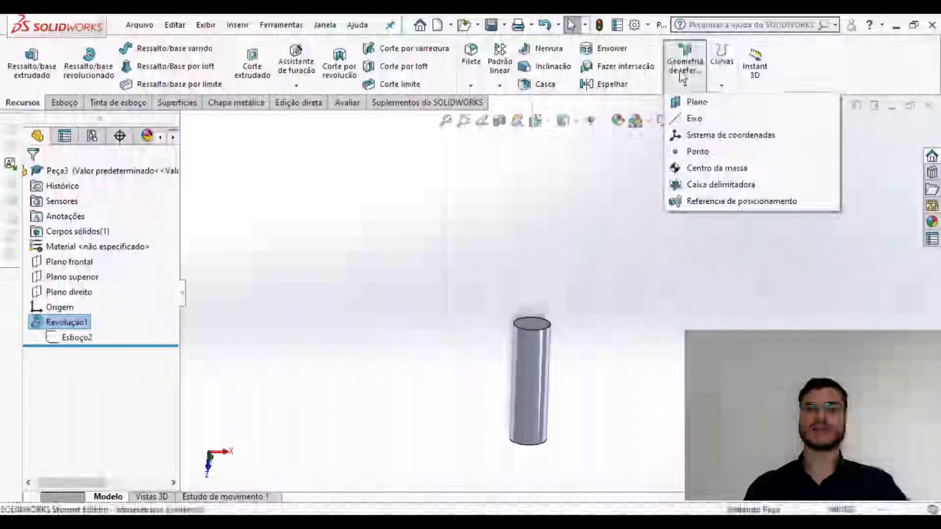
{"action": "left_click", "coordinate": [692, 107]}
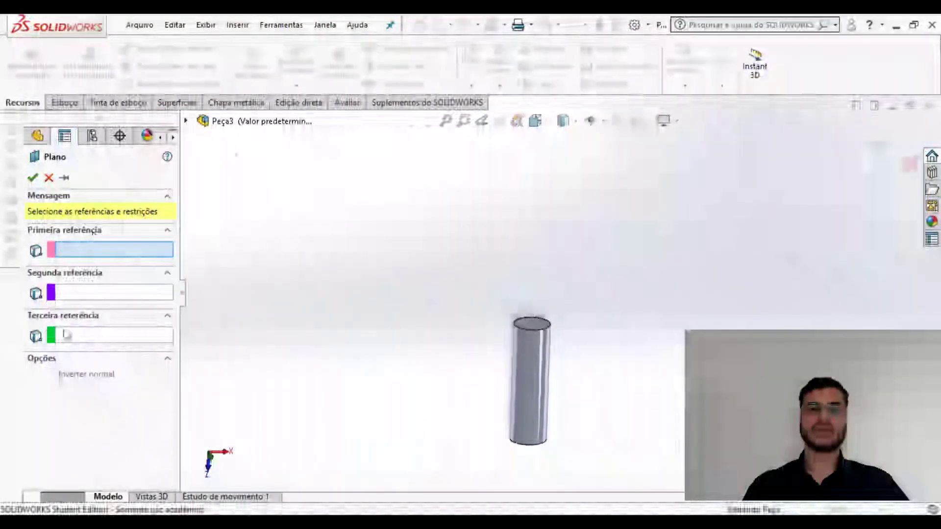
{"action": "left_click", "coordinate": [536, 333]}
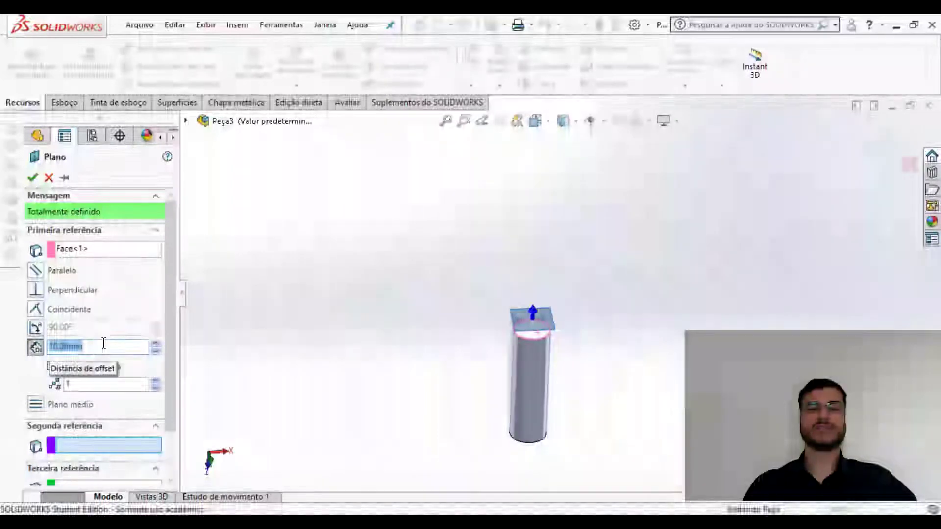
{"action": "type", "text": "50"}
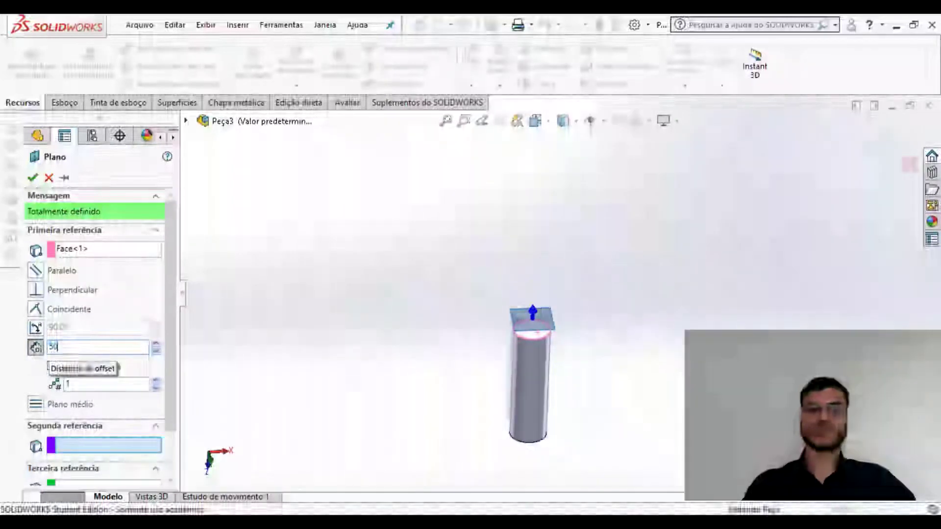
{"action": "key", "text": "Return"}
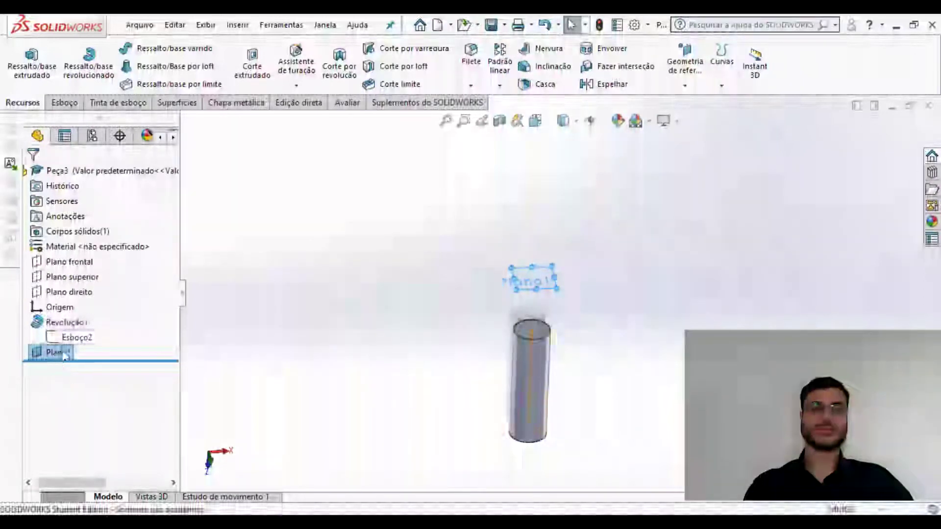
- Start a sketch on the new offset plane and orient the view normal to it
{"action": "left_click", "coordinate": [59, 353]}
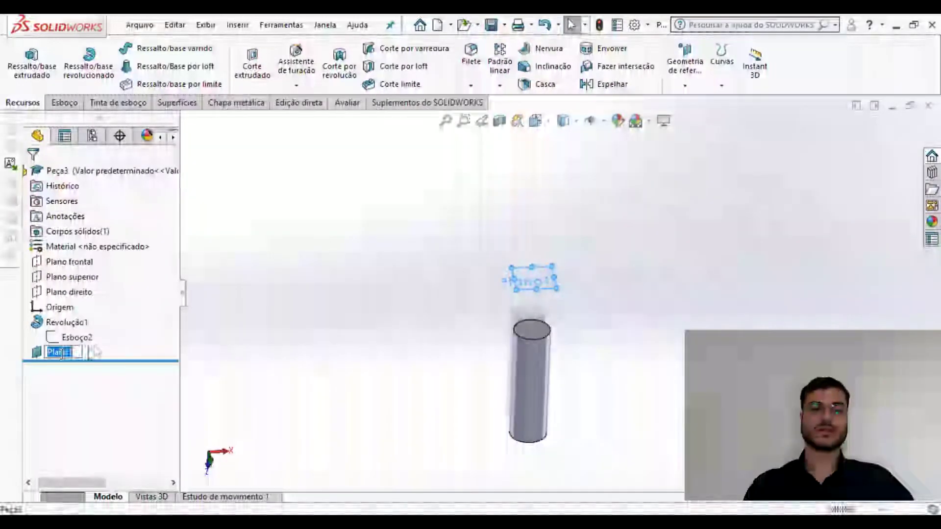
{"action": "left_click", "coordinate": [283, 312]}
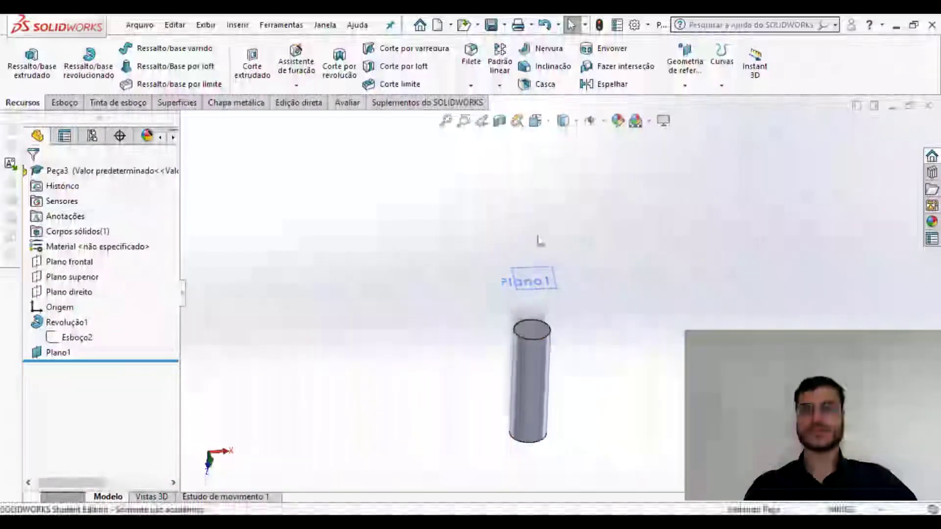
{"action": "left_click", "coordinate": [538, 275]}
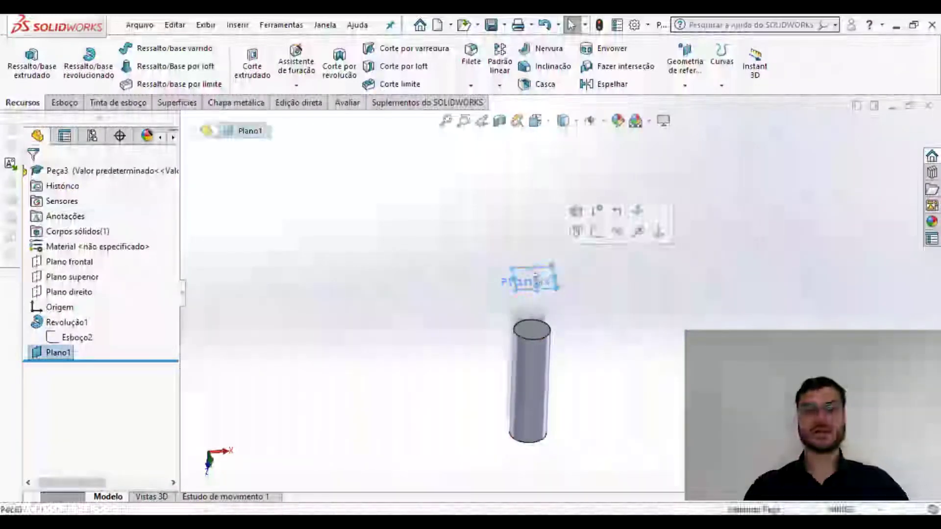
{"action": "left_click", "coordinate": [472, 240]}
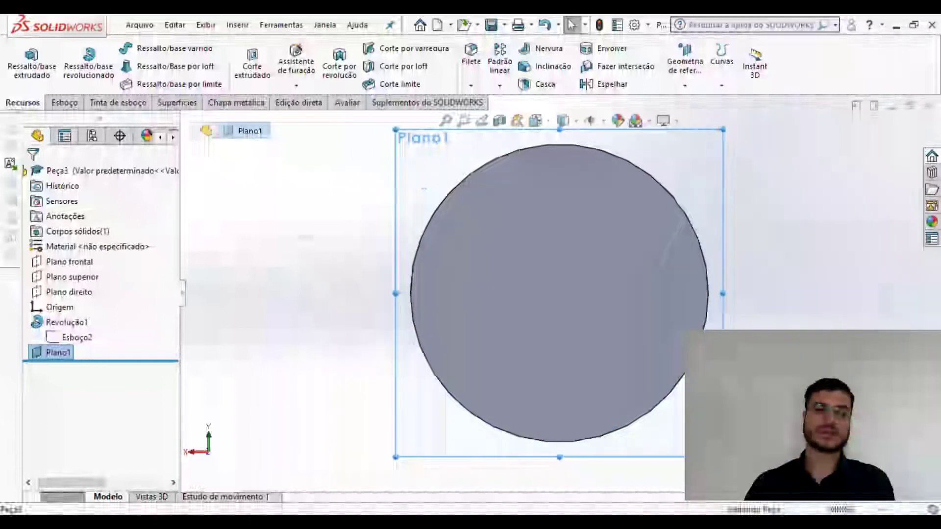
{"action": "left_click", "coordinate": [64, 102]}
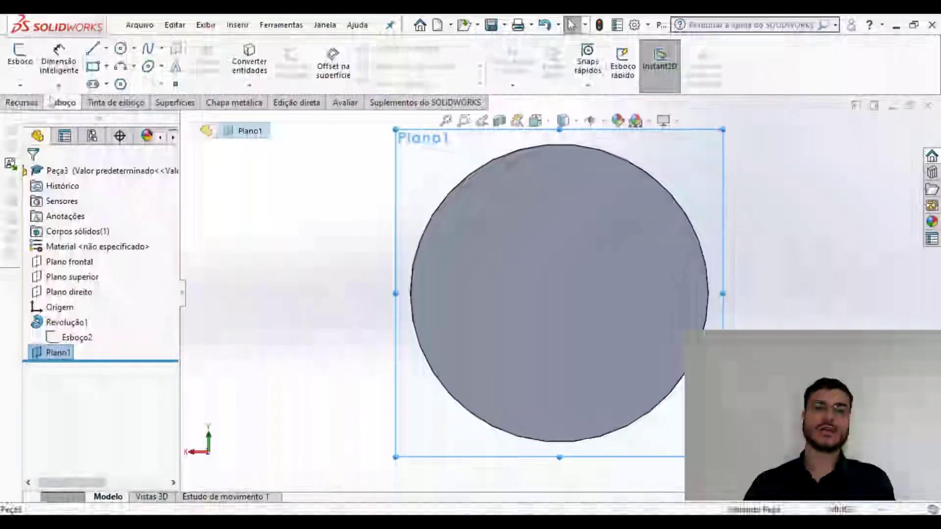
{"action": "left_click", "coordinate": [20, 58]}
{"action": "scroll", "coordinate": [493, 249], "scroll_direction": "up", "scroll_amount": 5}
{"action": "middle_click_drag", "start_coordinate": [494, 248], "coordinate": [471, 188]}
{"action": "scroll", "coordinate": [498, 226], "scroll_direction": "up", "scroll_amount": 6}
{"action": "mouse_move", "coordinate": [500, 227]}
{"action": "middle_mouse_down"}
{"action": "mouse_move", "coordinate": [513, 233]}
{"action": "mouse_move", "coordinate": [521, 185]}
{"action": "mouse_move", "coordinate": [522, 195]}
{"action": "middle_mouse_up"}
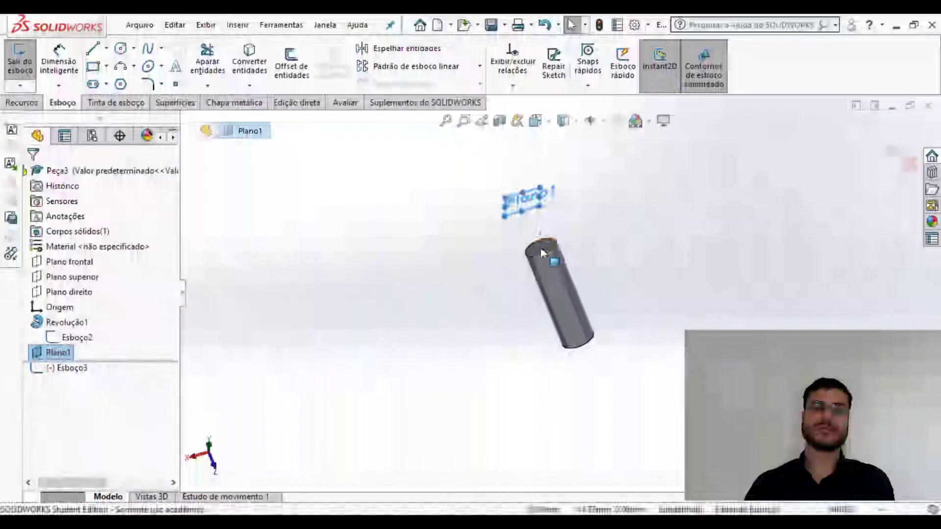
{"action": "key", "text": "ctrl+8"}
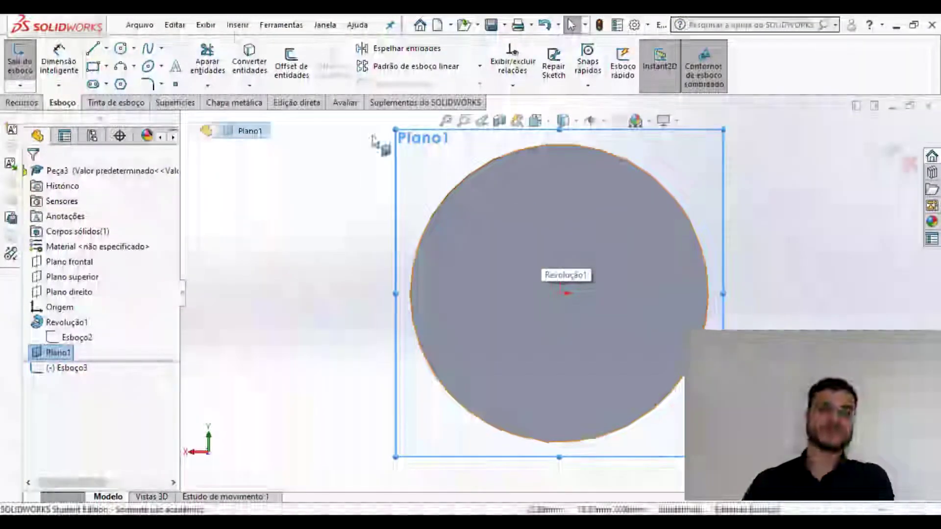
- Widen the offset plane's displayed boundary slightly on one side
{"action": "scroll", "coordinate": [533, 175], "scroll_direction": "up", "scroll_amount": 6}
{"action": "scroll", "coordinate": [534, 177], "scroll_direction": "down", "scroll_amount": 1}
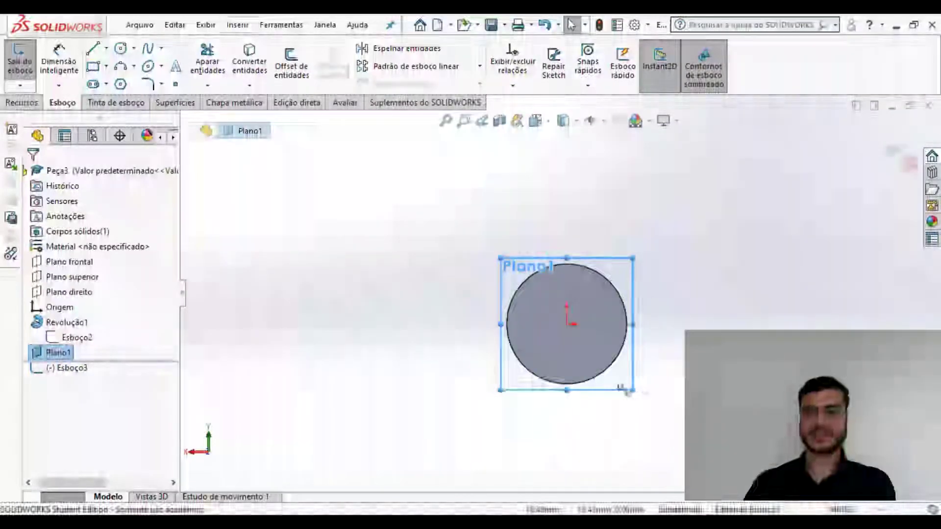
{"action": "mouse_move", "coordinate": [633, 325]}
{"action": "left_mouse_down"}
{"action": "mouse_move", "coordinate": [711, 324]}
{"action": "mouse_move", "coordinate": [648, 324]}
{"action": "left_mouse_up"}
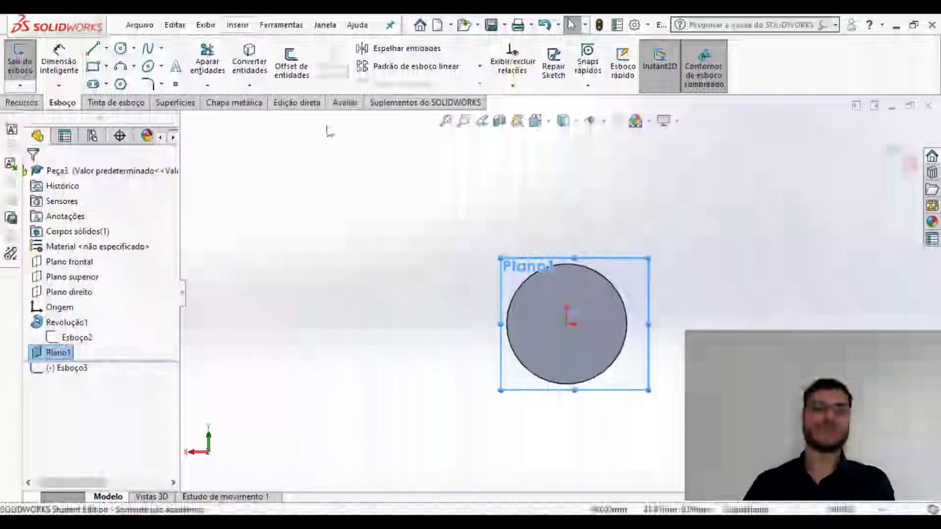
- Try to sketch a corner rectangle enclosing the cylinder's circular outline and the plane's displayed boundary
{"action": "left_click", "coordinate": [93, 67]}
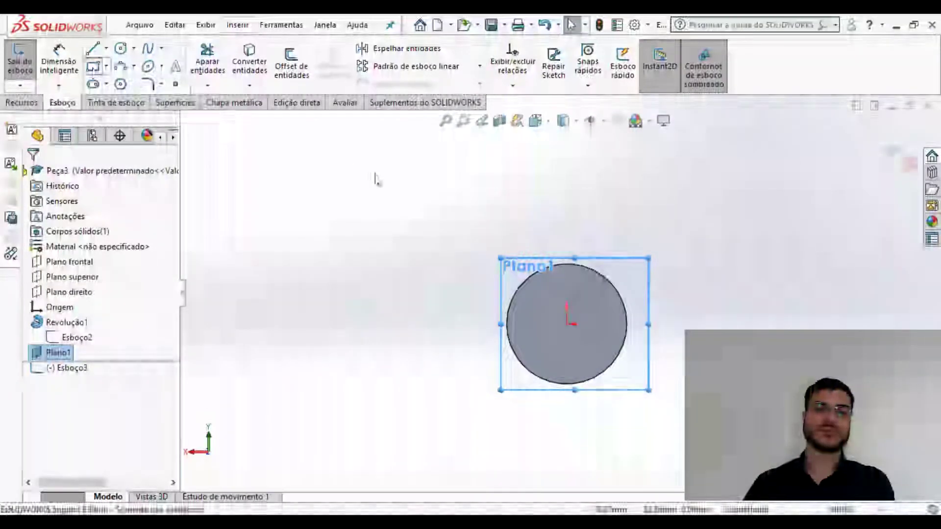
{"action": "left_click", "coordinate": [450, 170]}
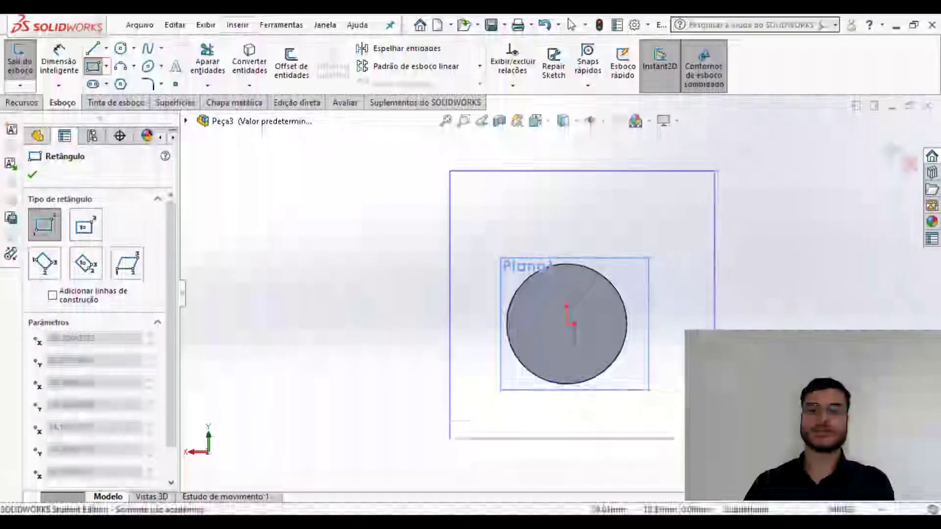
{"action": "left_click", "coordinate": [717, 462]}
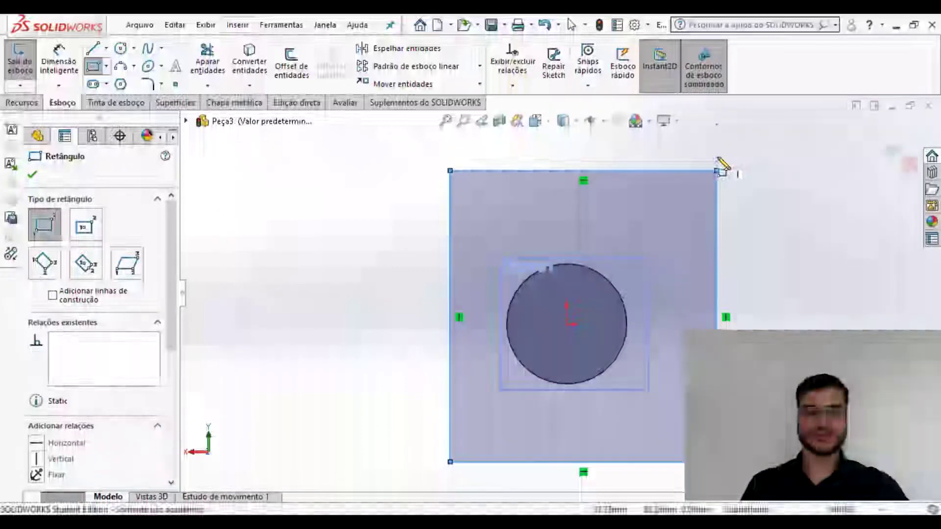
{"action": "key", "text": "Escape"}
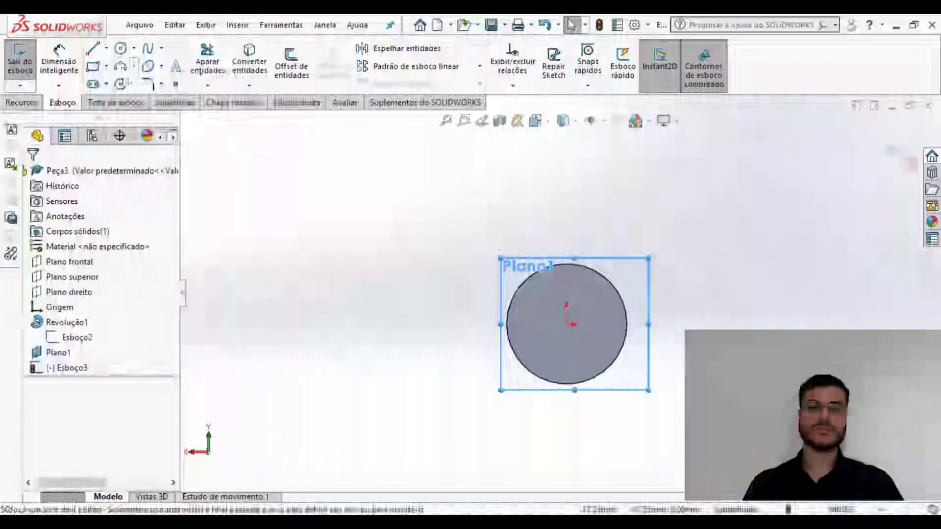
- Sketch a centre rectangle about 64 mm wide on the offset plane, centred on the origin and enclosing the cylinder's circular outline
{"action": "left_click", "coordinate": [133, 66]}
{"action": "left_click", "coordinate": [106, 66]}
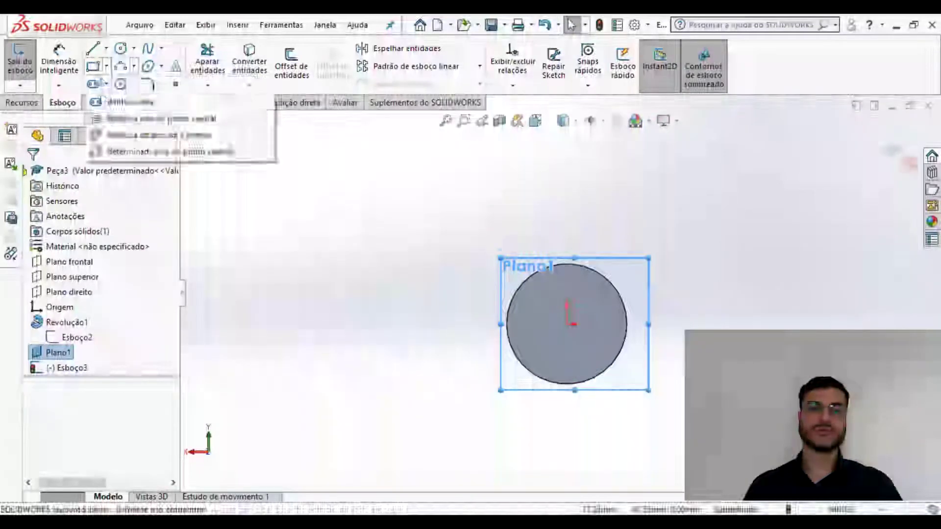
{"action": "left_click", "coordinate": [147, 97]}
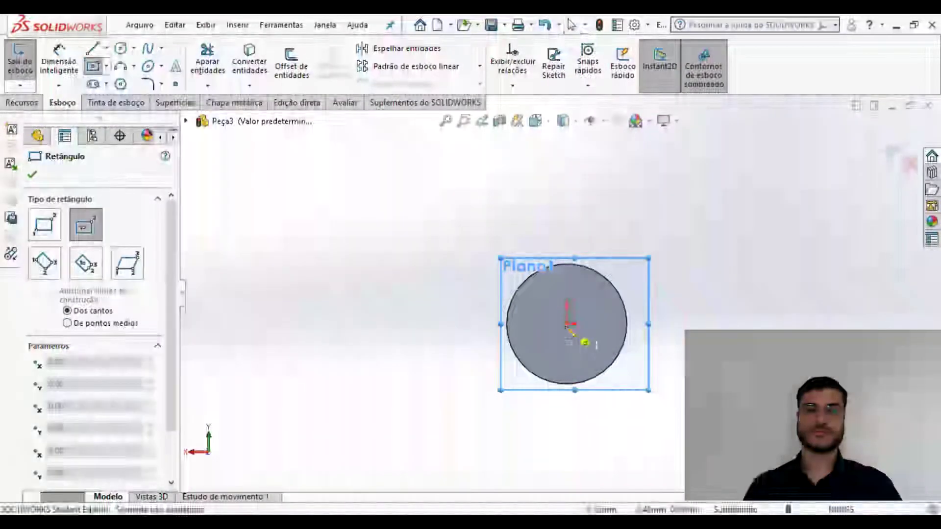
{"action": "left_click", "coordinate": [570, 324]}
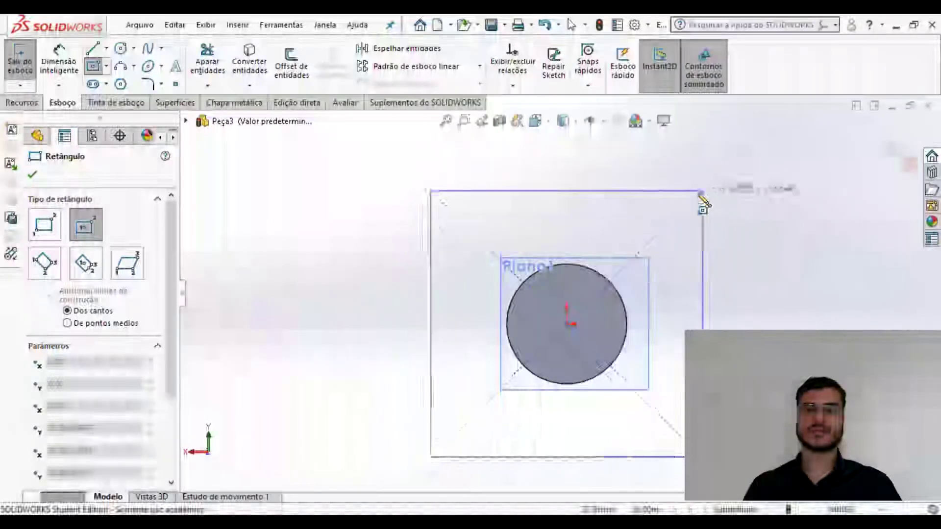
{"action": "left_click", "coordinate": [696, 196]}
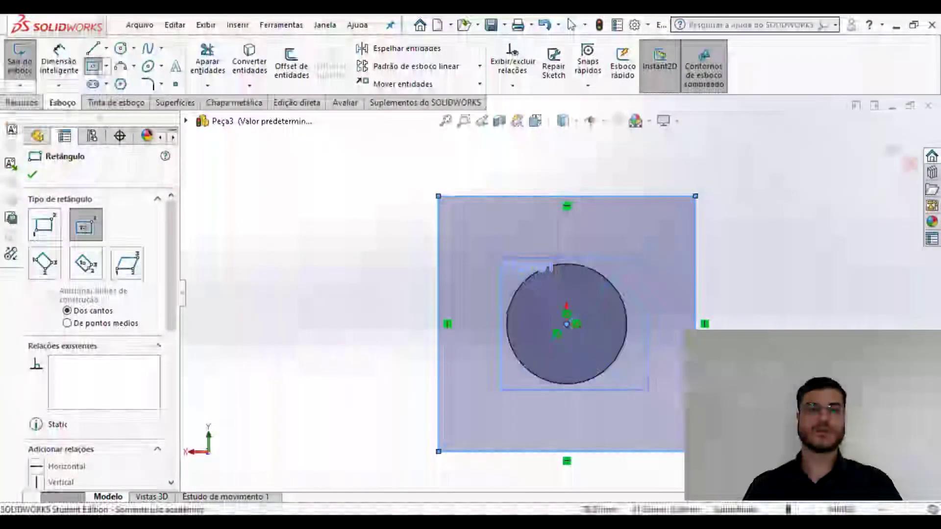
- Dimension the rectangle's upper edge to 60 mm
{"action": "left_click", "coordinate": [57, 67]}
{"action": "left_click", "coordinate": [506, 198]}
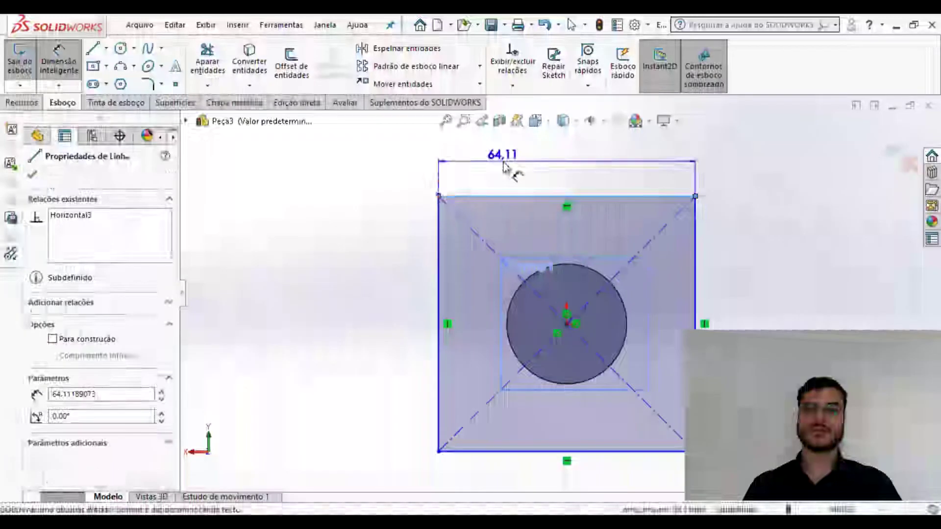
{"action": "left_click", "coordinate": [505, 166]}
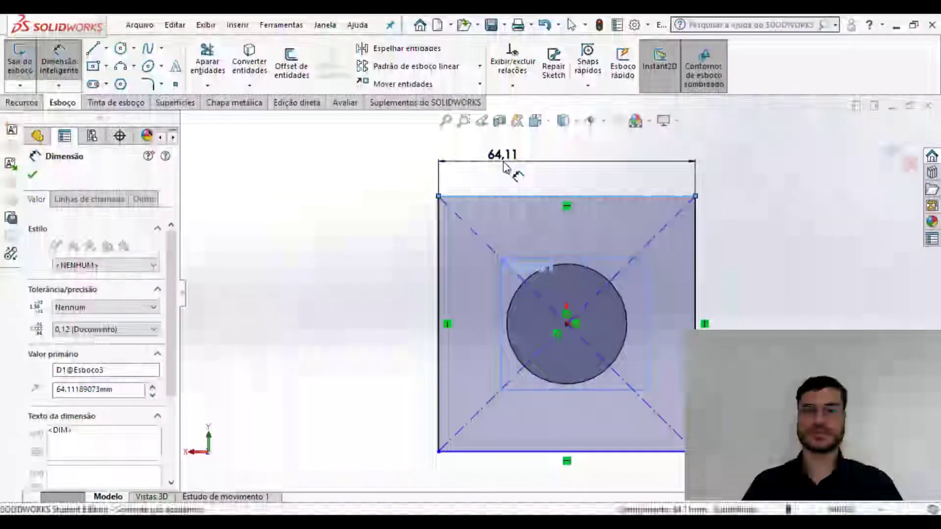
{"action": "type", "text": "60"}
{"action": "key", "text": "Return"}
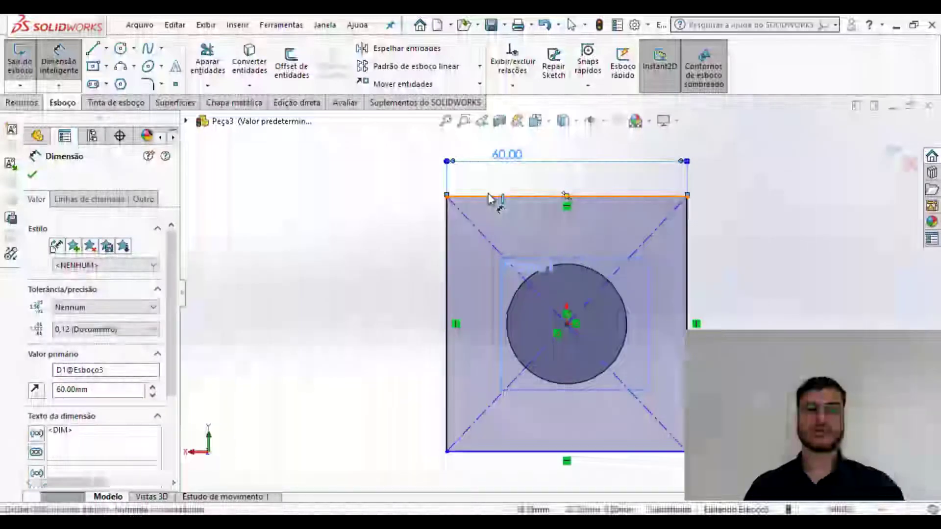
{"action": "key", "text": "Escape"}
{"action": "left_click", "coordinate": [490, 198]}
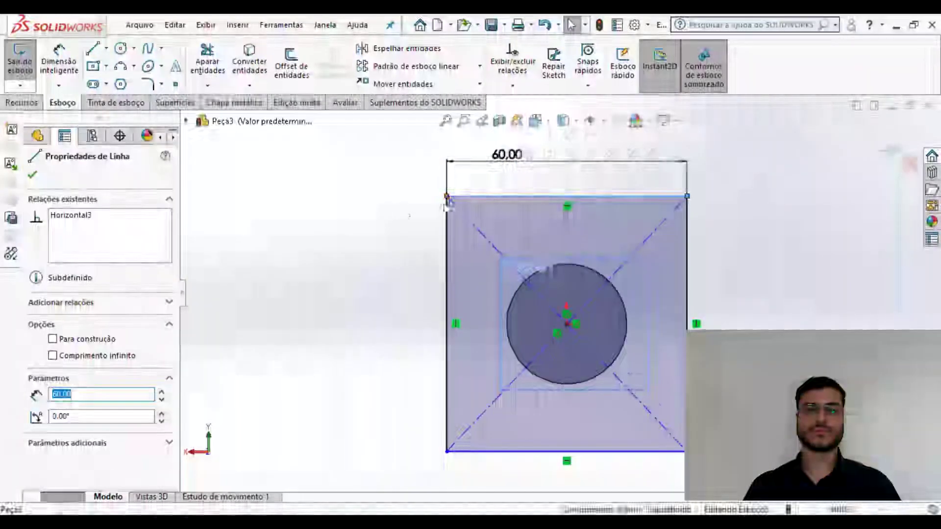
{"action": "key", "text": "Escape"}
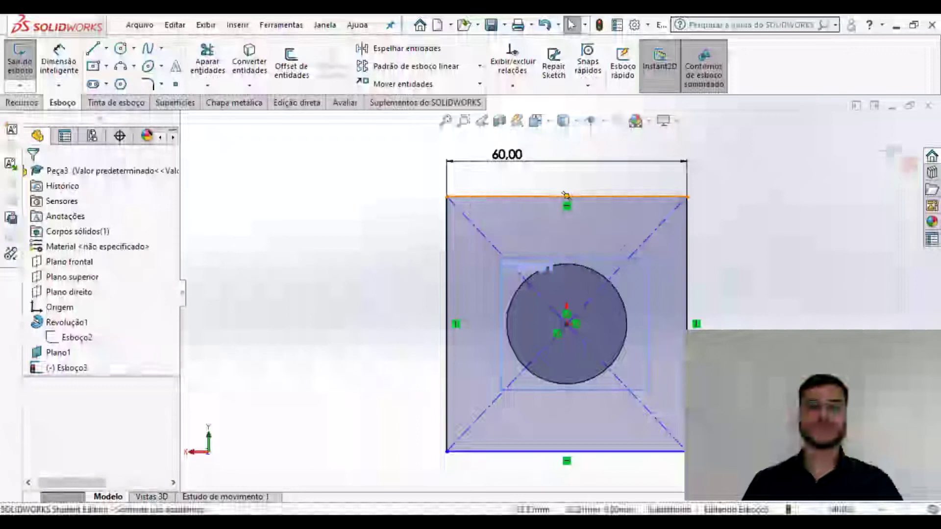
{"action": "left_click", "coordinate": [55, 64]}
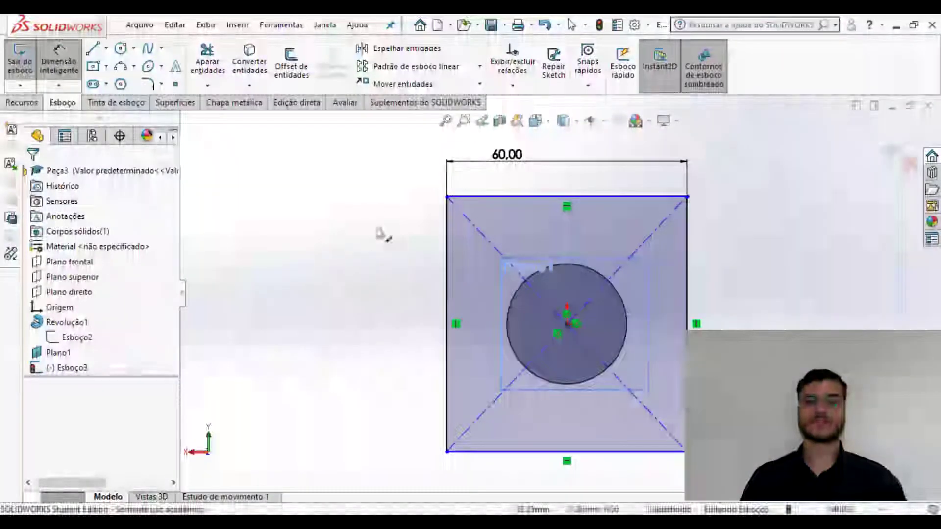
{"action": "key", "text": "Escape"}
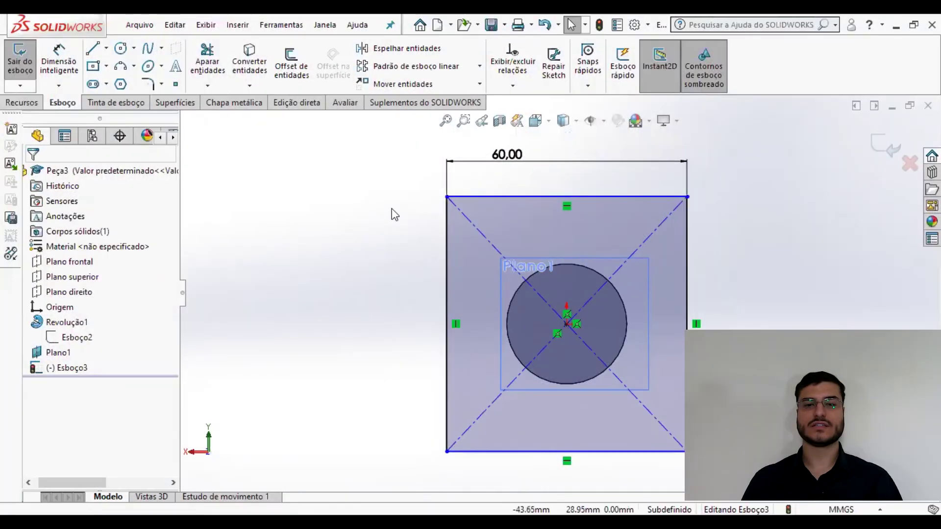
- Add an Equal relation between the rectangle's upper edge and an adjacent vertical edge, and exit the sketch
{"action": "left_click", "coordinate": [551, 196]}
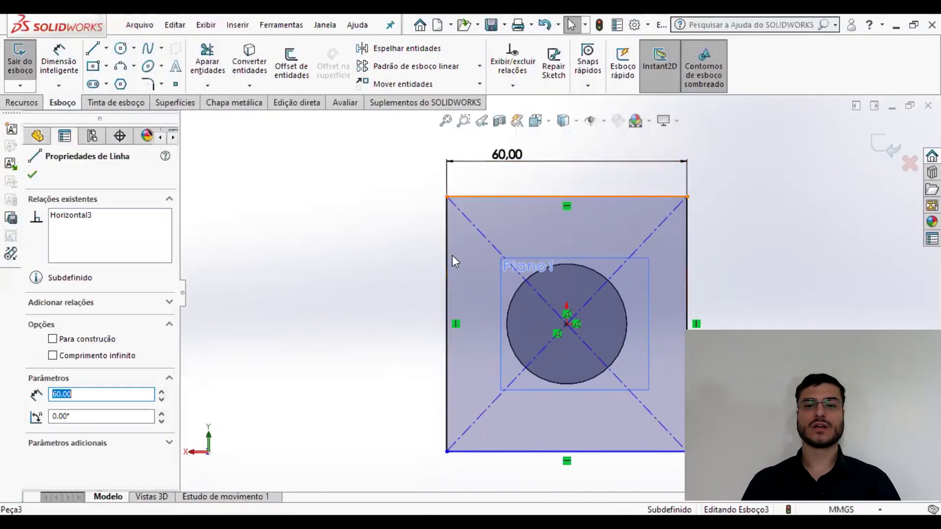
{"action": "left_click", "coordinate": [446, 257], "text": "ctrl"}
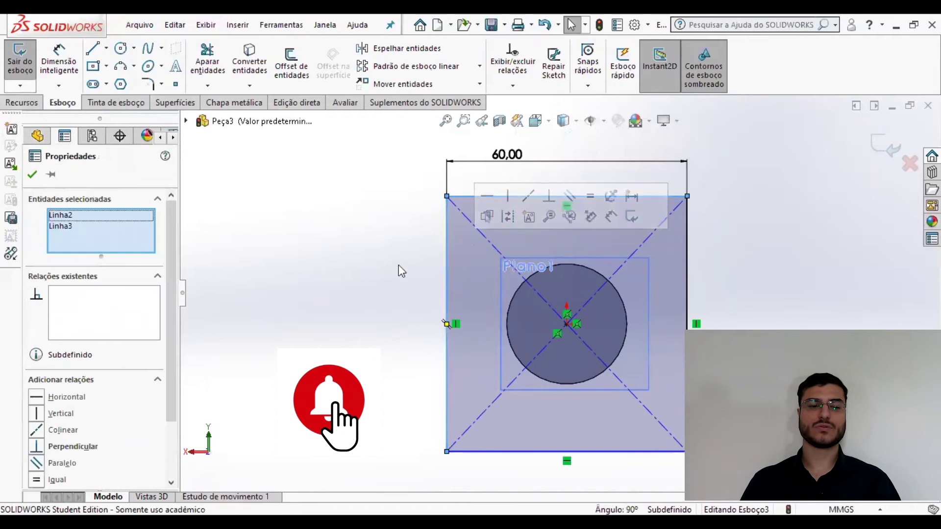
{"action": "left_click", "coordinate": [38, 477]}
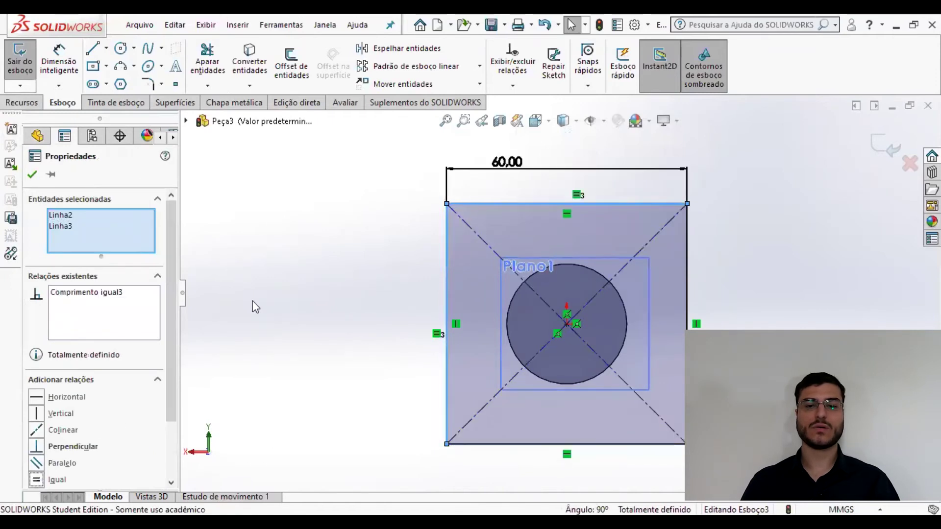
{"action": "left_click", "coordinate": [291, 303]}
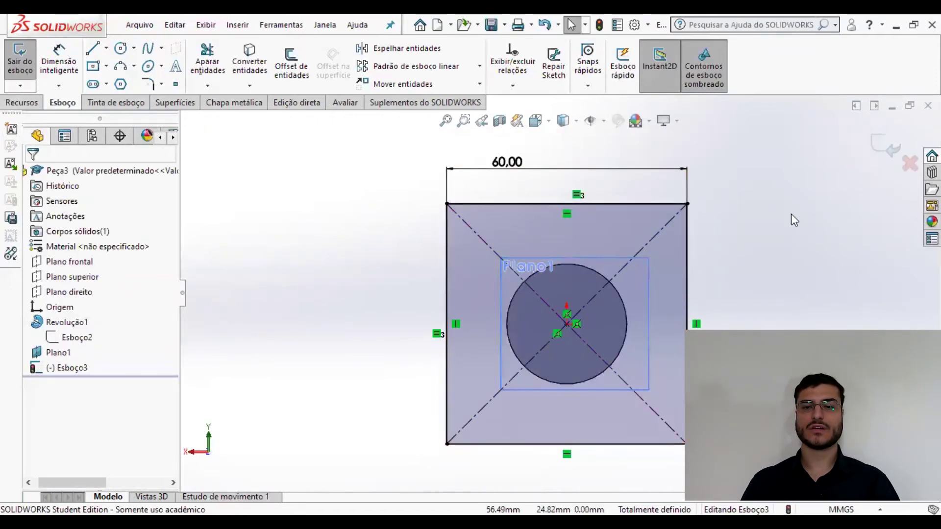
{"action": "left_click", "coordinate": [879, 147]}
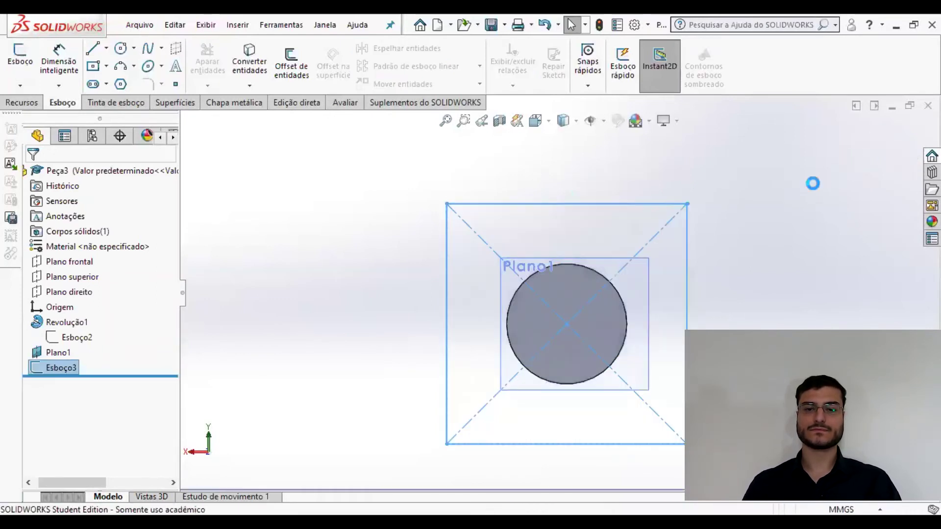
{"action": "middle_click_drag", "start_coordinate": [596, 300], "coordinate": [457, 299]}
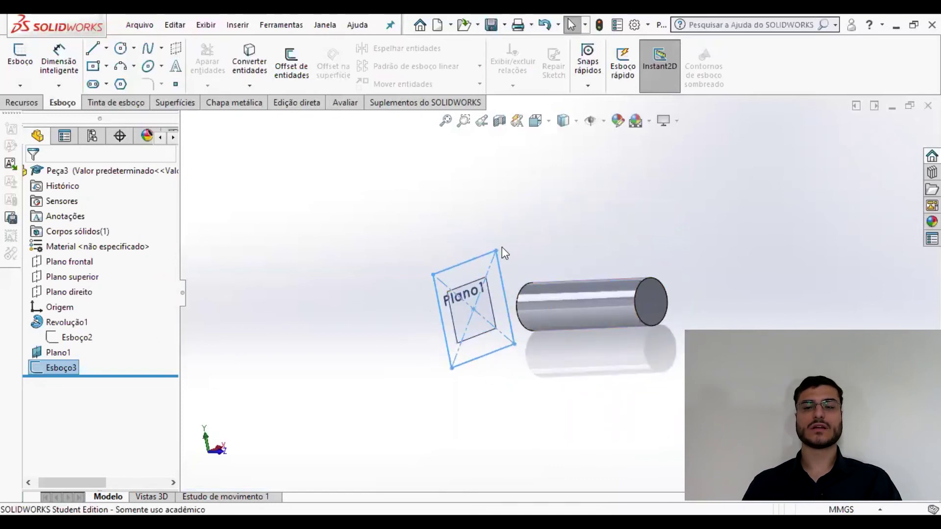
{"action": "middle_click_drag", "start_coordinate": [474, 324], "coordinate": [540, 314]}
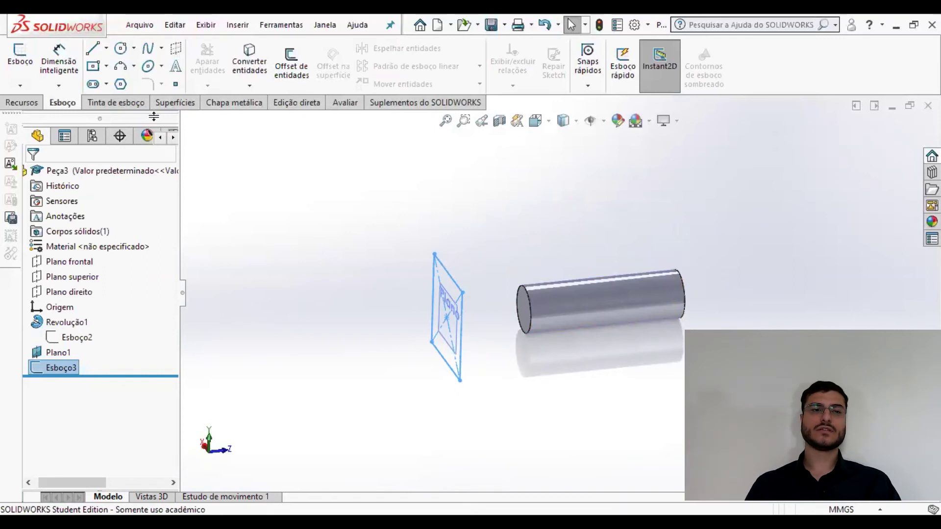
{"action": "left_click", "coordinate": [23, 103]}
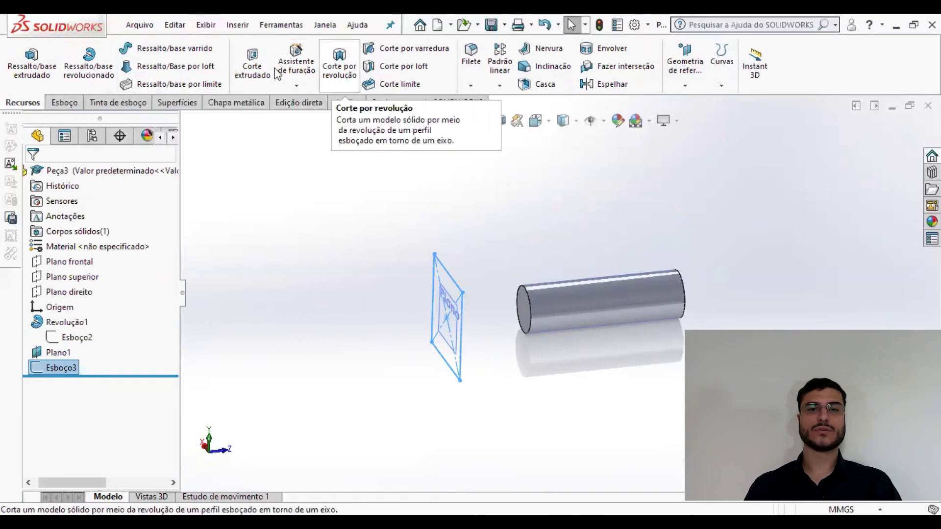
{"action": "left_click", "coordinate": [191, 68]}
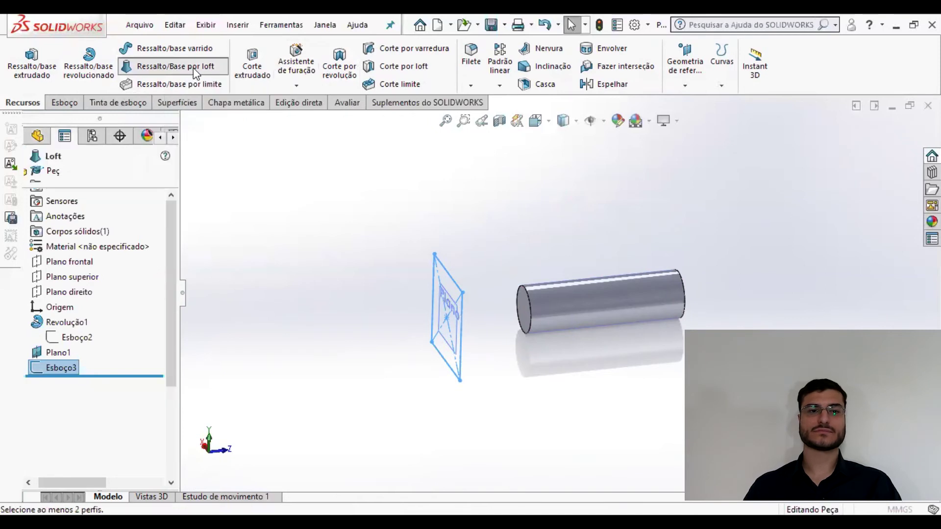
{"action": "middle_click_drag", "start_coordinate": [514, 279], "coordinate": [540, 275]}
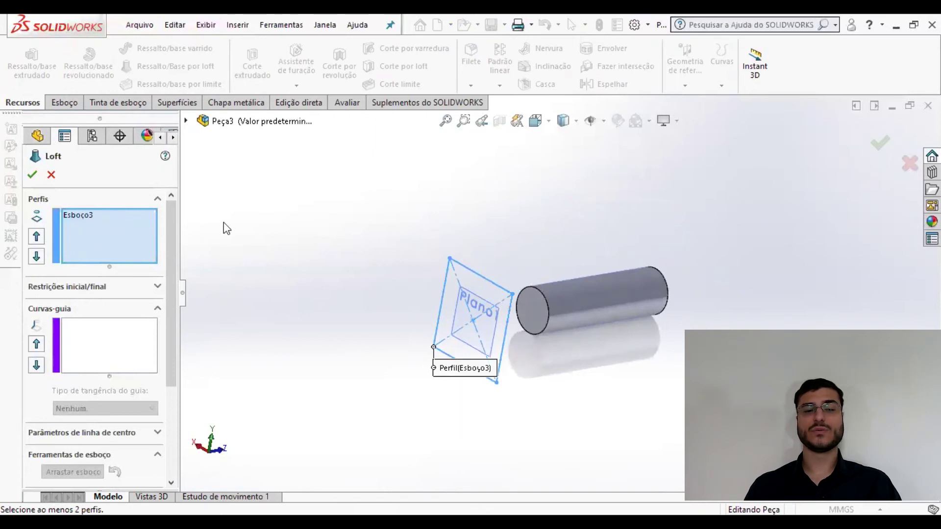
{"action": "left_click", "coordinate": [52, 177]}
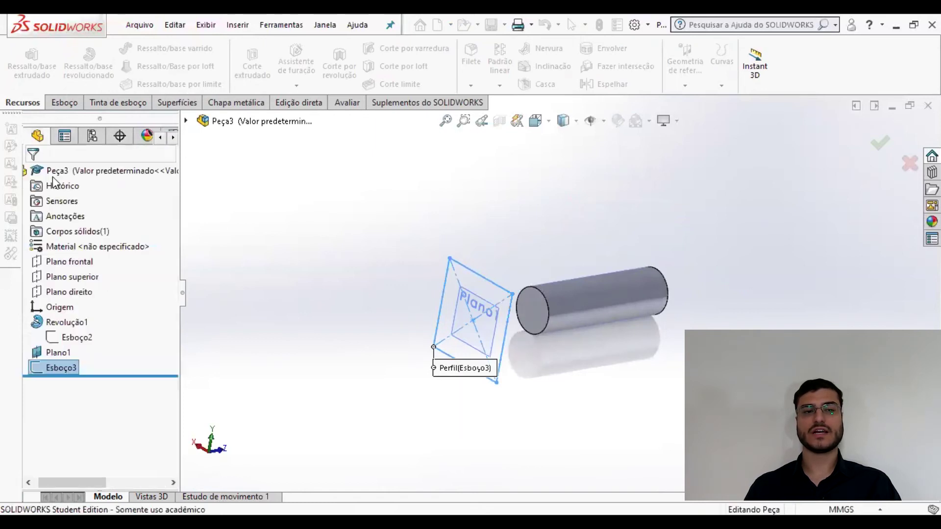
{"action": "left_click", "coordinate": [332, 282]}
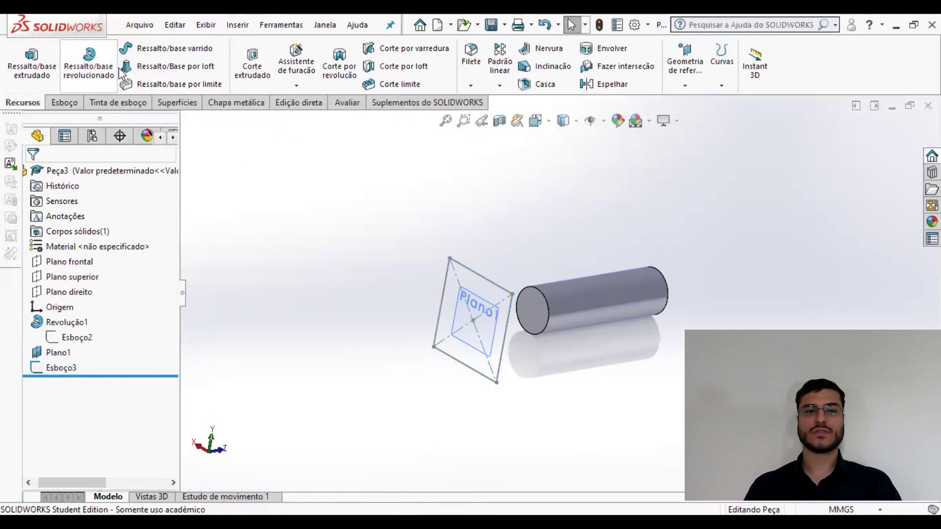
- Create a lofted boss between the square sketch on the offset plane and the circular edge of the cylinder's nearest end
{"action": "left_click", "coordinate": [184, 69]}
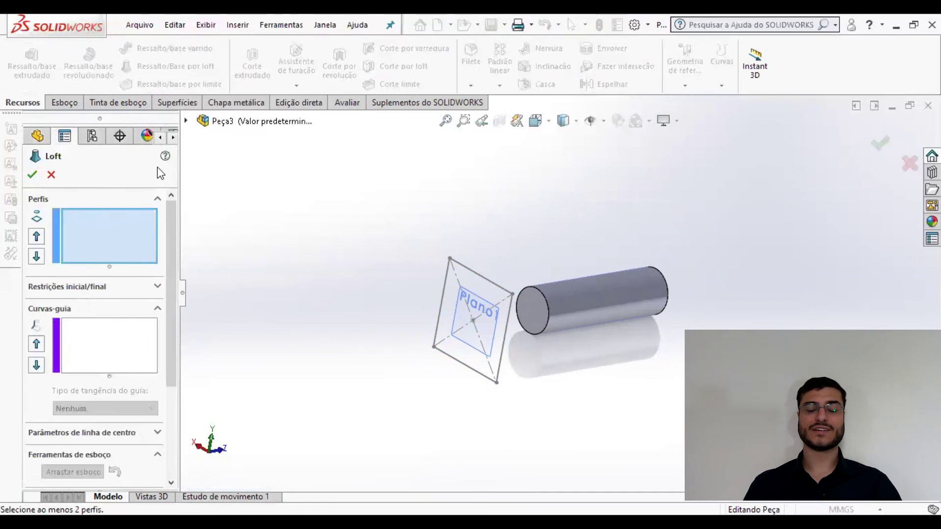
{"action": "middle_click_drag", "start_coordinate": [485, 317], "coordinate": [500, 303]}
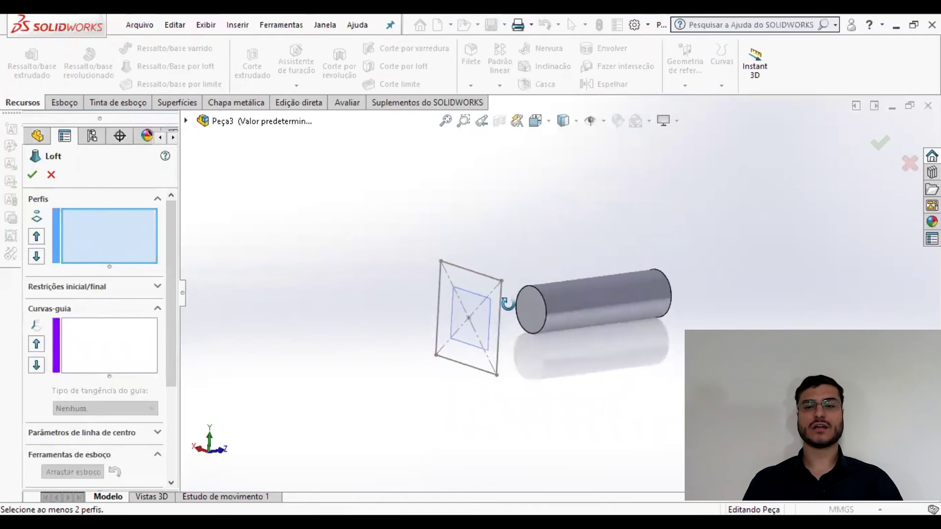
{"action": "left_click", "coordinate": [479, 277]}
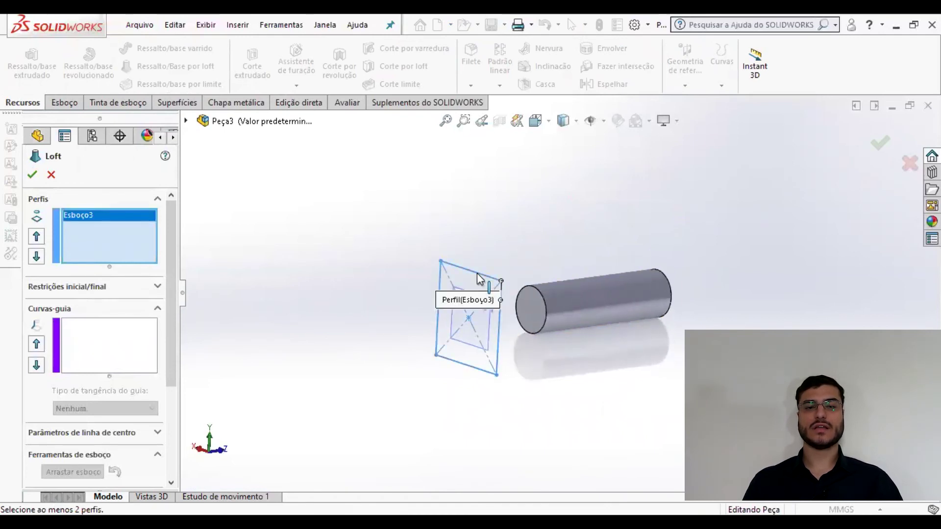
{"action": "left_click", "coordinate": [537, 291]}
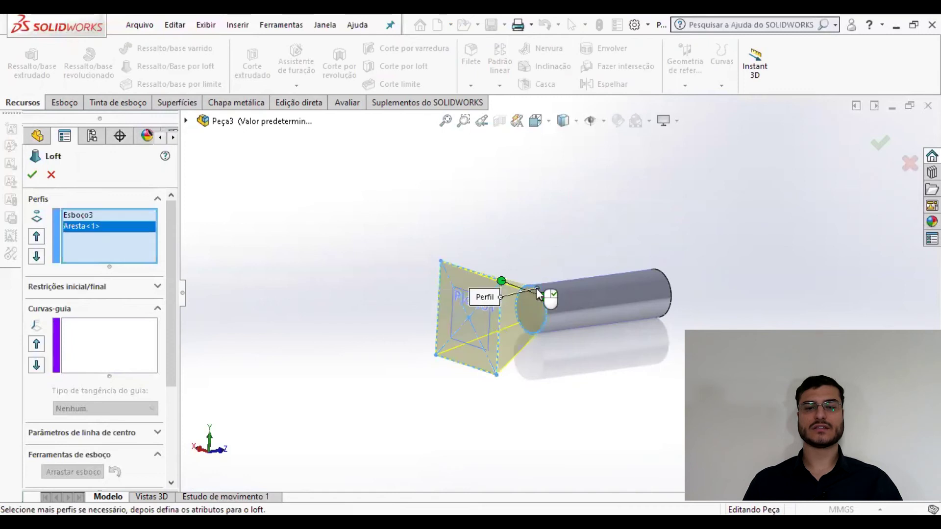
{"action": "mouse_move", "coordinate": [540, 323]}
{"action": "middle_mouse_down"}
{"action": "mouse_move", "coordinate": [505, 319]}
{"action": "mouse_move", "coordinate": [481, 361]}
{"action": "mouse_move", "coordinate": [510, 420]}
{"action": "mouse_move", "coordinate": [517, 314]}
{"action": "mouse_move", "coordinate": [563, 315]}
{"action": "mouse_move", "coordinate": [535, 290]}
{"action": "mouse_move", "coordinate": [549, 216]}
{"action": "mouse_move", "coordinate": [541, 318]}
{"action": "middle_mouse_up"}
{"action": "middle_click_drag", "start_coordinate": [516, 245], "coordinate": [539, 314]}
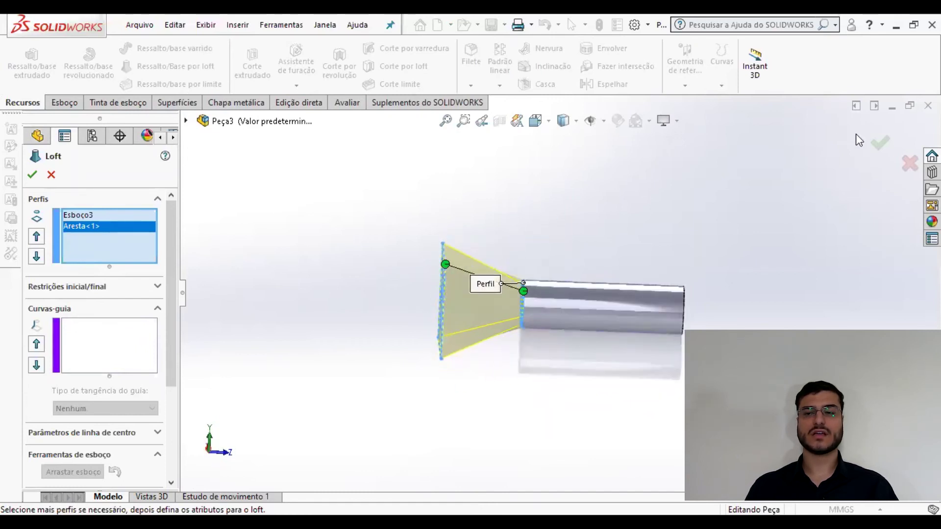
{"action": "left_click", "coordinate": [877, 145]}
- Examine the lofted transition from several angles and open the loft feature for editing
{"action": "middle_click_drag", "start_coordinate": [729, 277], "coordinate": [599, 293]}
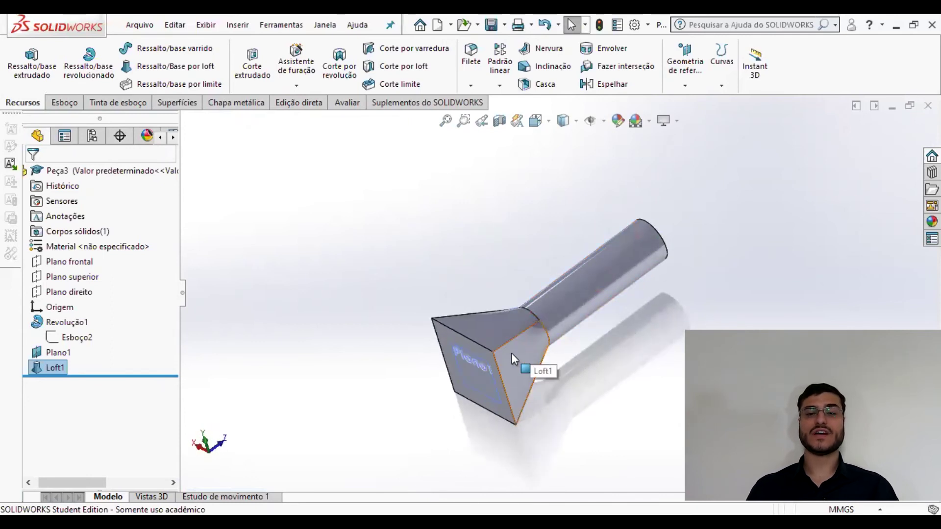
{"action": "middle_click_drag", "start_coordinate": [481, 257], "coordinate": [448, 298]}
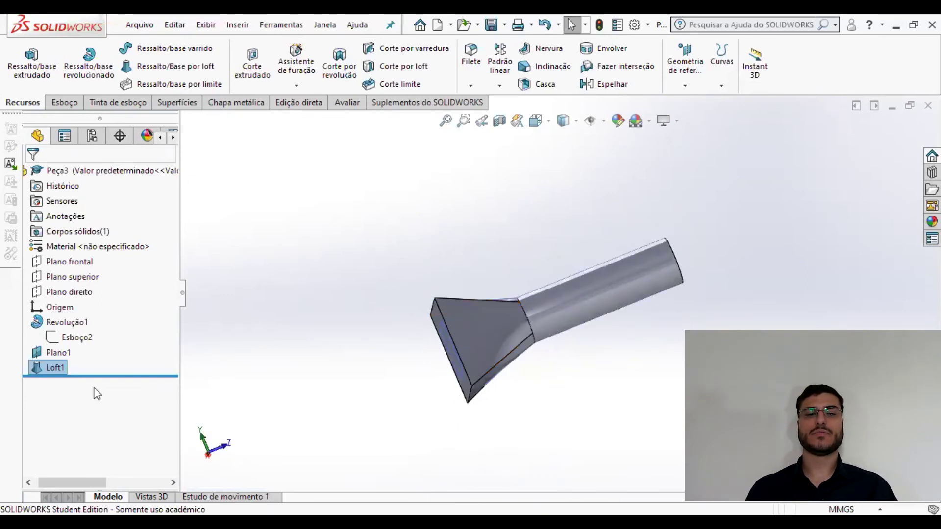
{"action": "right_click", "coordinate": [43, 370]}
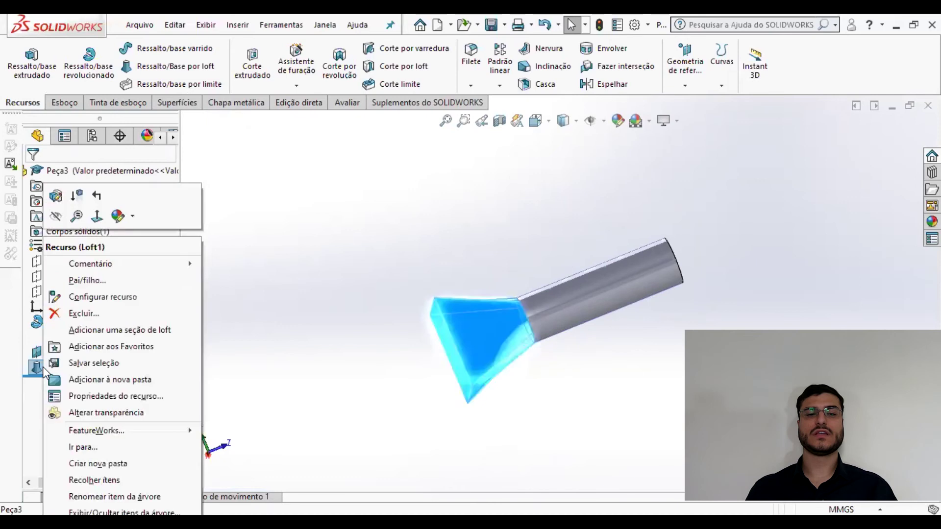
{"action": "left_click", "coordinate": [56, 196]}
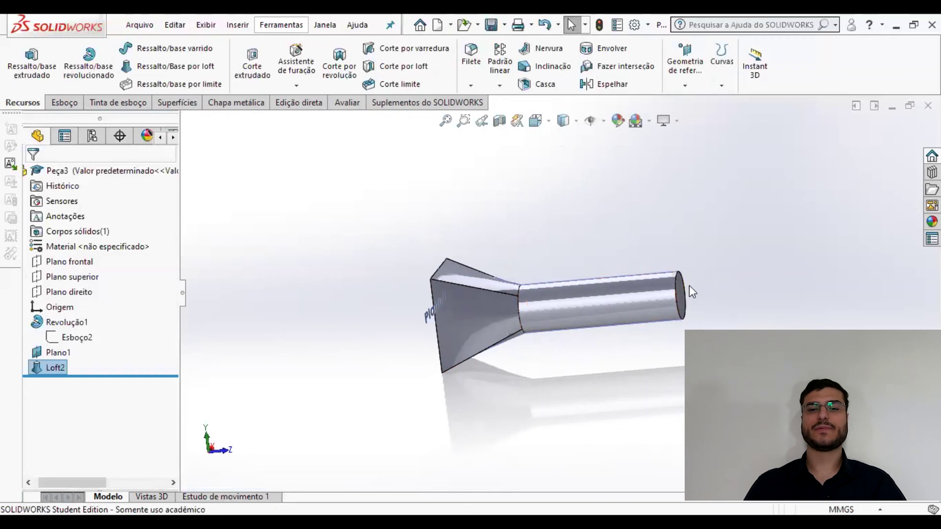
- Start a new sketch on the top plane (Plano superior), viewed face-on
{"action": "middle_click_drag", "start_coordinate": [710, 282], "coordinate": [674, 341]}
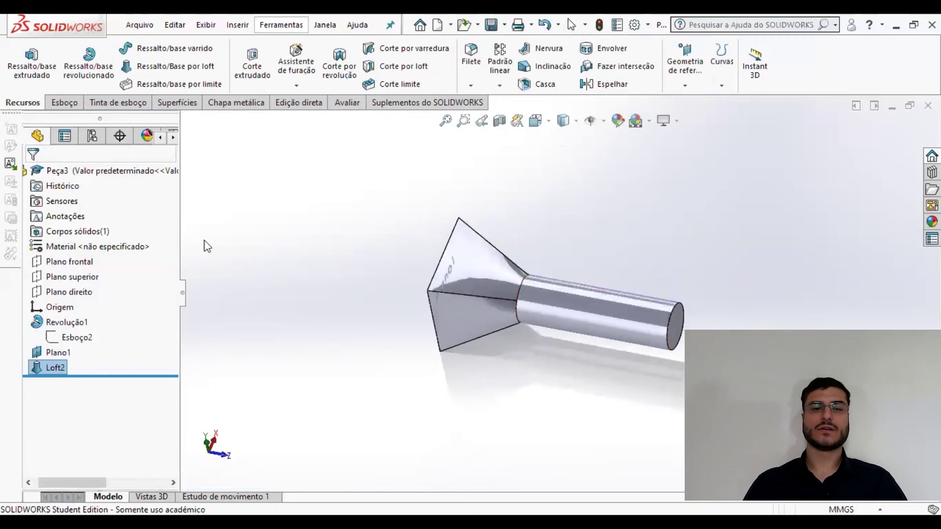
{"action": "left_click", "coordinate": [74, 275]}
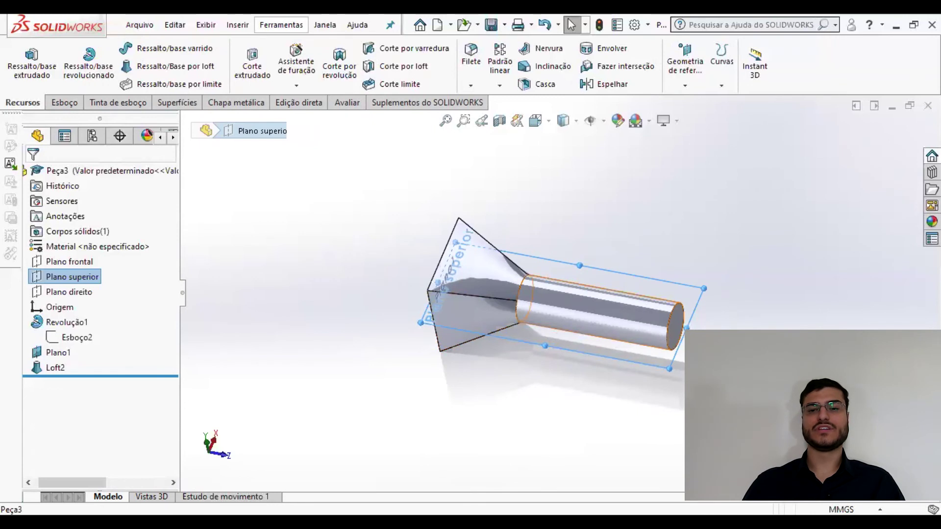
{"action": "middle_click_drag", "start_coordinate": [528, 371], "coordinate": [636, 321]}
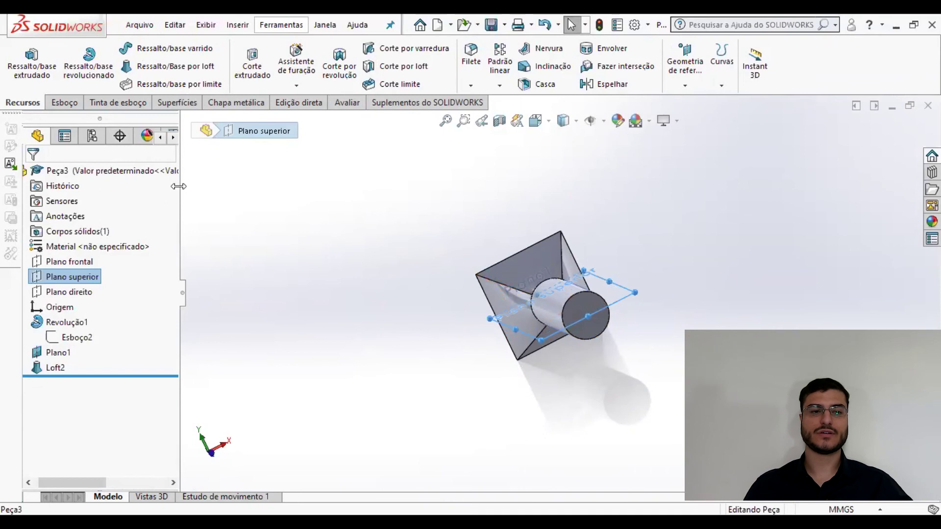
{"action": "key", "text": "ctrl+5"}
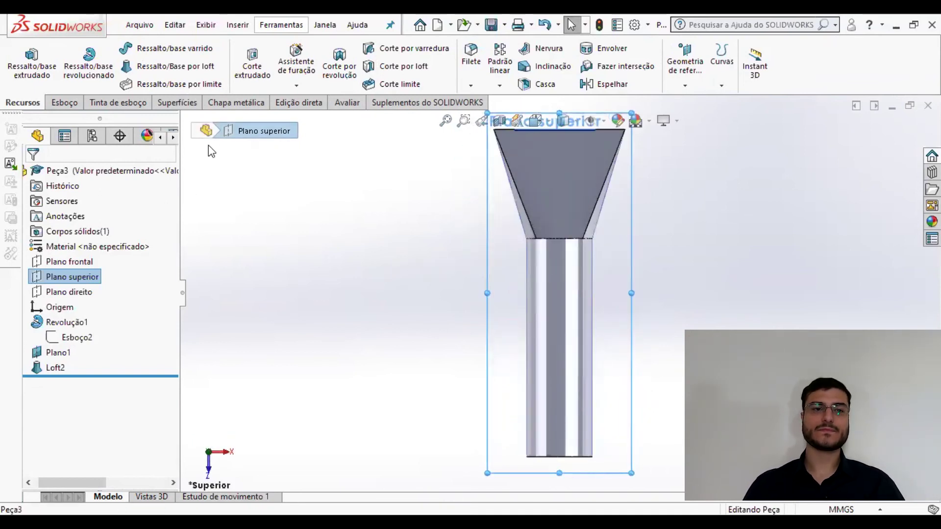
{"action": "left_click", "coordinate": [73, 104]}
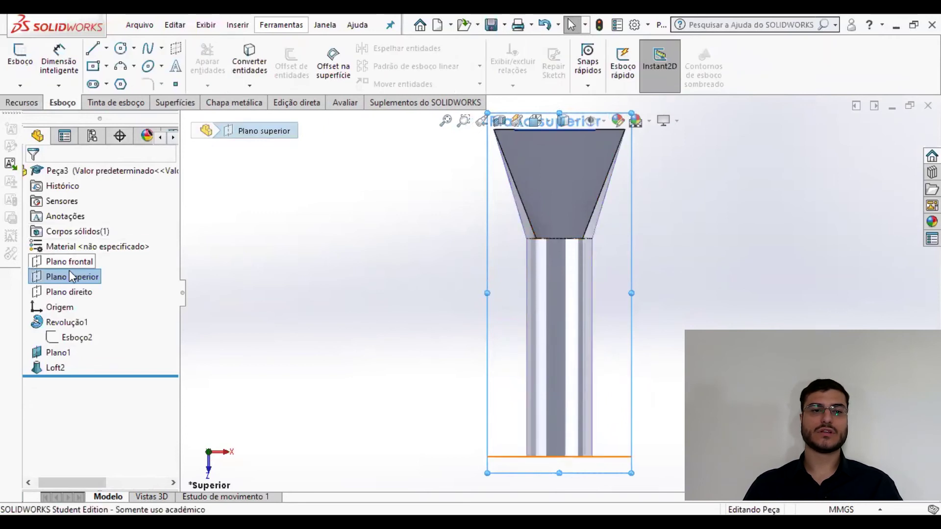
{"action": "left_click", "coordinate": [19, 61]}
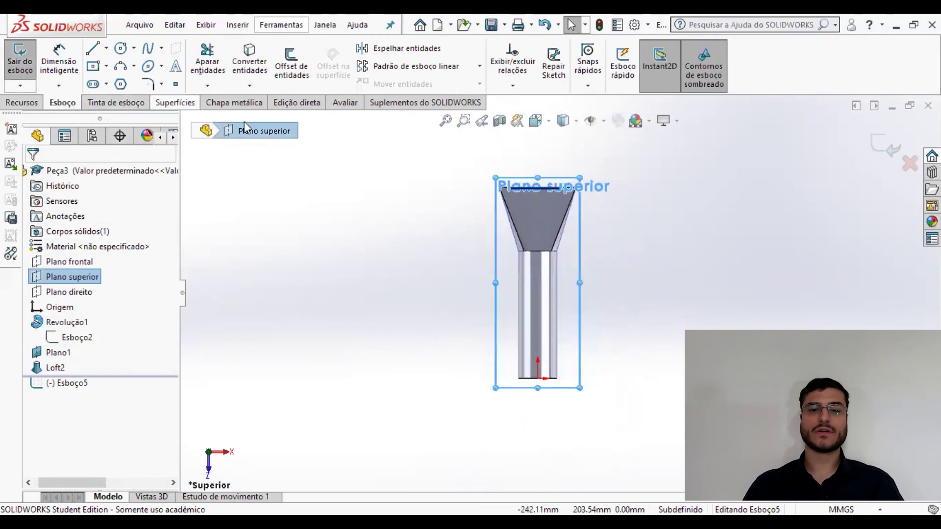
- Draw a wavy five-point spline from the origin outward beyond the cylinder's free end, and exit the sketch
{"action": "left_click", "coordinate": [147, 51]}
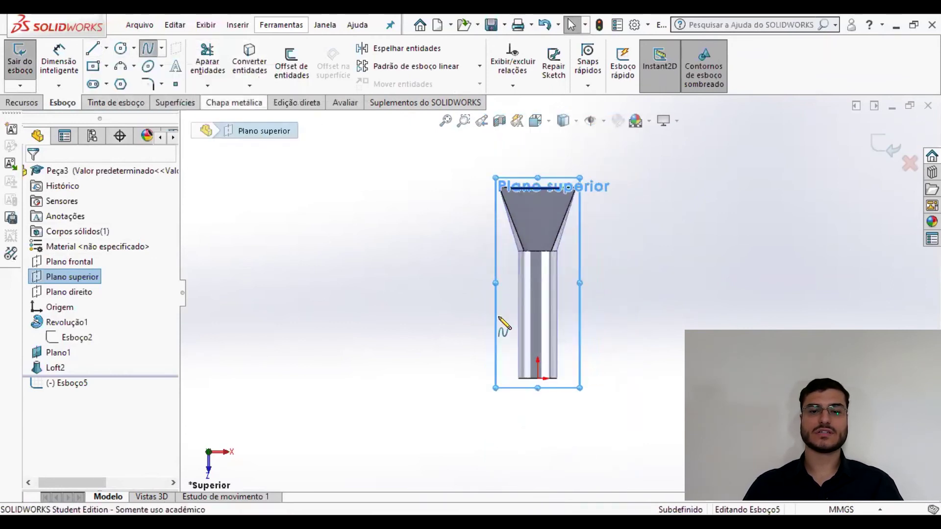
{"action": "left_click", "coordinate": [537, 388]}
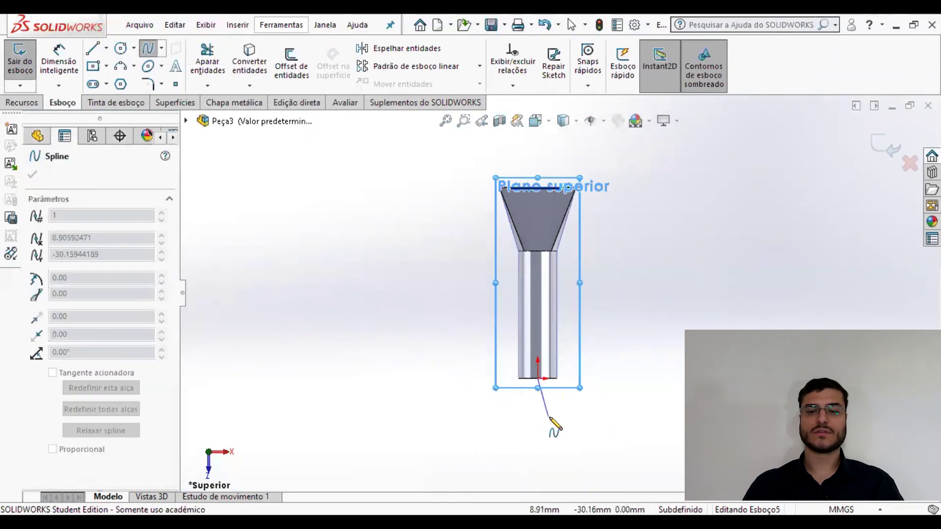
{"action": "left_click", "coordinate": [549, 418]}
{"action": "left_click", "coordinate": [514, 439]}
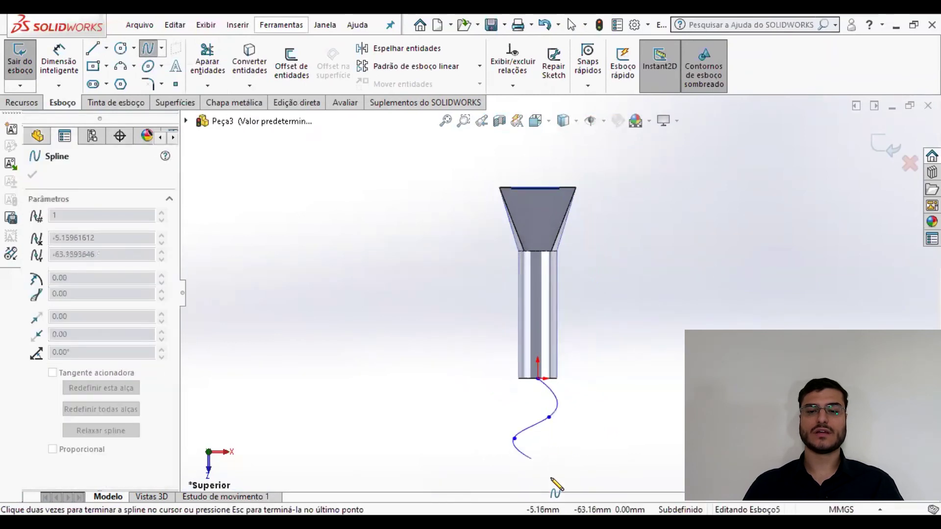
{"action": "left_click", "coordinate": [578, 482]}
{"action": "middle_click_drag", "start_coordinate": [574, 407], "coordinate": [579, 296], "text": "ctrl"}
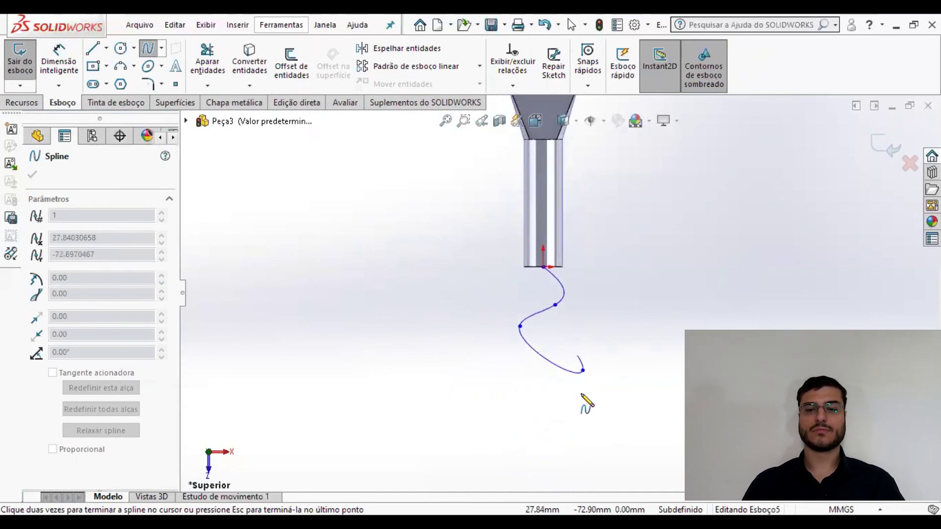
{"action": "left_click", "coordinate": [543, 423]}
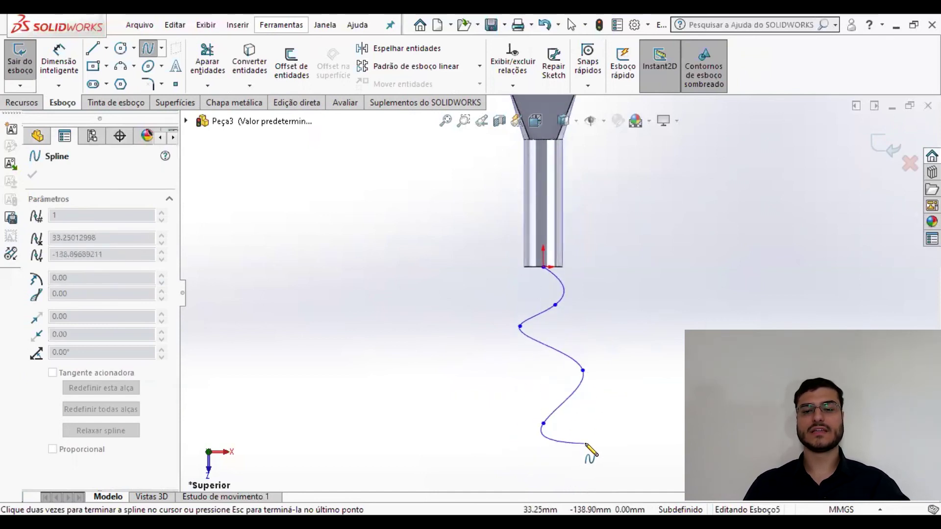
{"action": "key", "text": "Escape"}
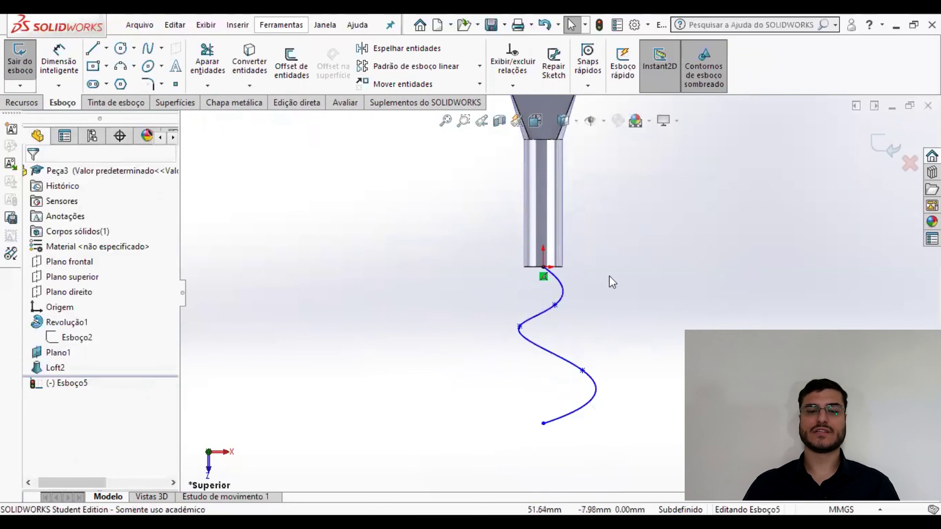
{"action": "mouse_move", "coordinate": [595, 225]}
{"action": "middle_mouse_down", "text": "ctrl"}
{"action": "mouse_move", "coordinate": [594, 278]}
{"action": "mouse_move", "coordinate": [530, 279]}
{"action": "mouse_move", "coordinate": [721, 231]}
{"action": "mouse_move", "coordinate": [430, 265]}
{"action": "mouse_move", "coordinate": [471, 267]}
{"action": "mouse_move", "coordinate": [605, 237]}
{"action": "mouse_move", "coordinate": [570, 252]}
{"action": "middle_mouse_up", "text": "ctrl"}
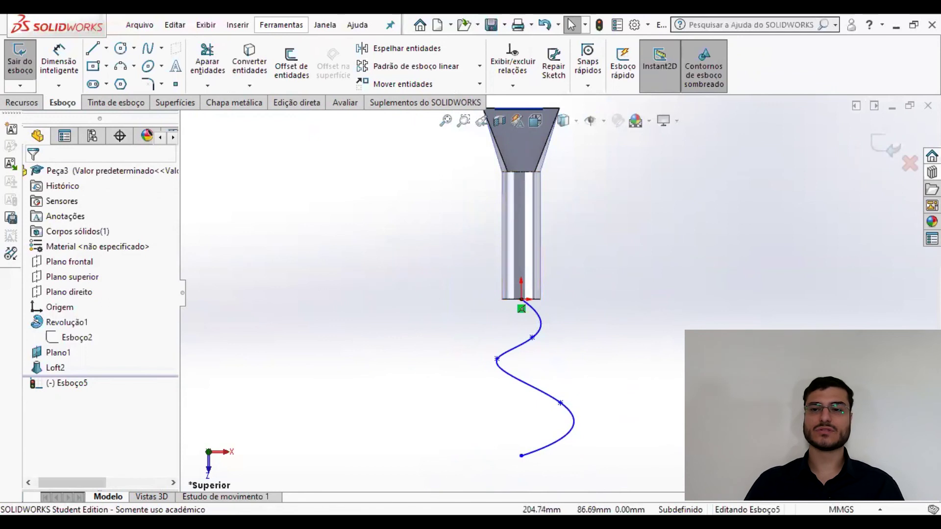
{"action": "left_click", "coordinate": [888, 150]}
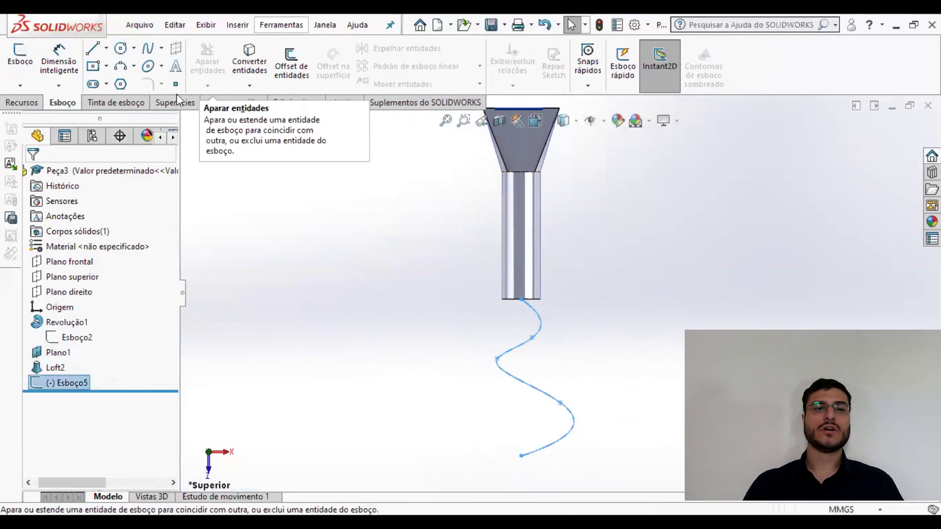
- Set up a swept boss with the circular edge of the cylinder's free end as profile and the spline sketch as path
{"action": "left_click", "coordinate": [20, 103]}
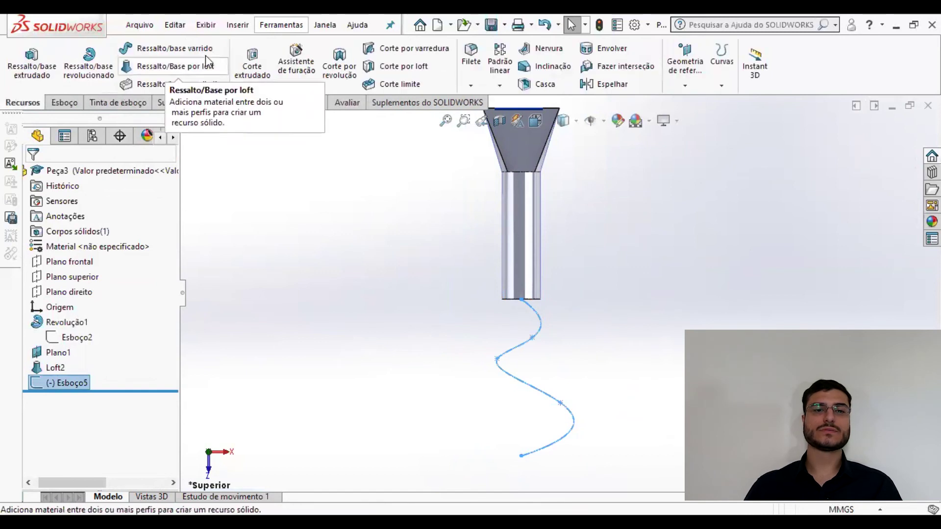
{"action": "left_click", "coordinate": [172, 51]}
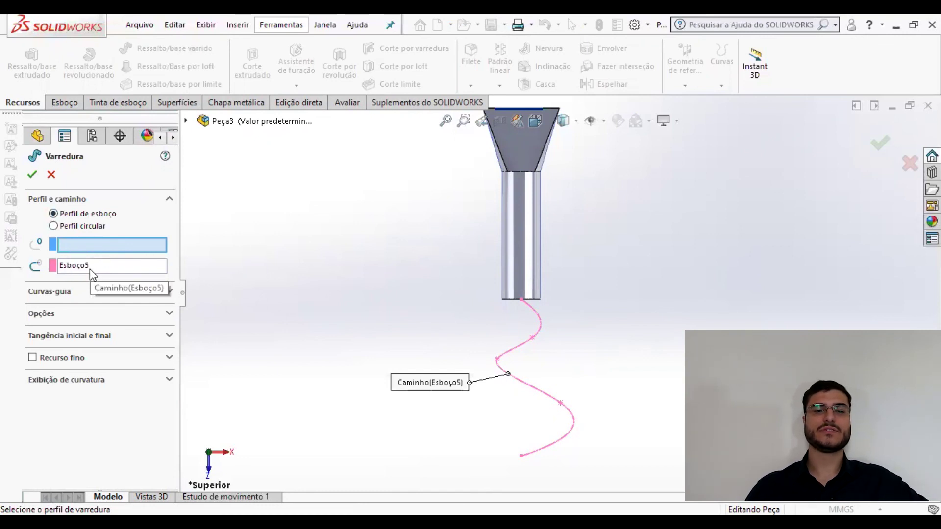
{"action": "middle_click_drag", "start_coordinate": [574, 310], "coordinate": [542, 275]}
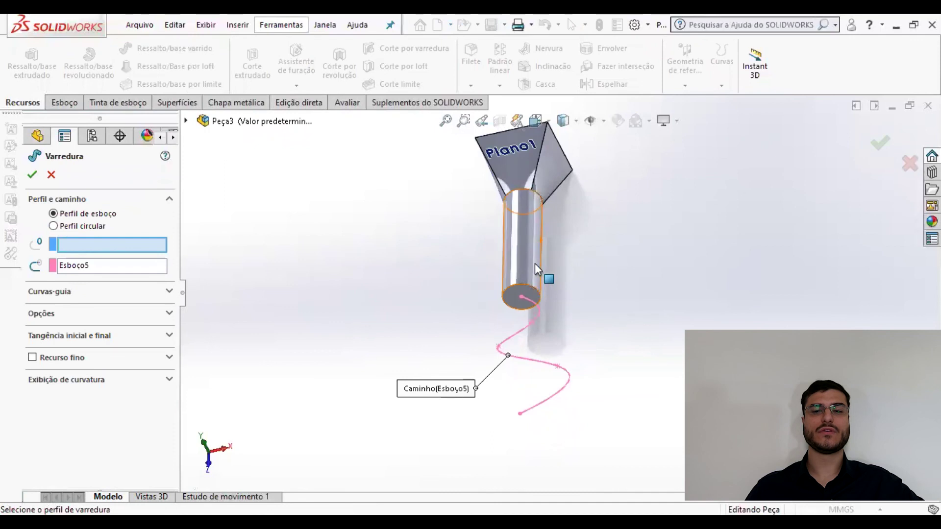
{"action": "left_click", "coordinate": [118, 245]}
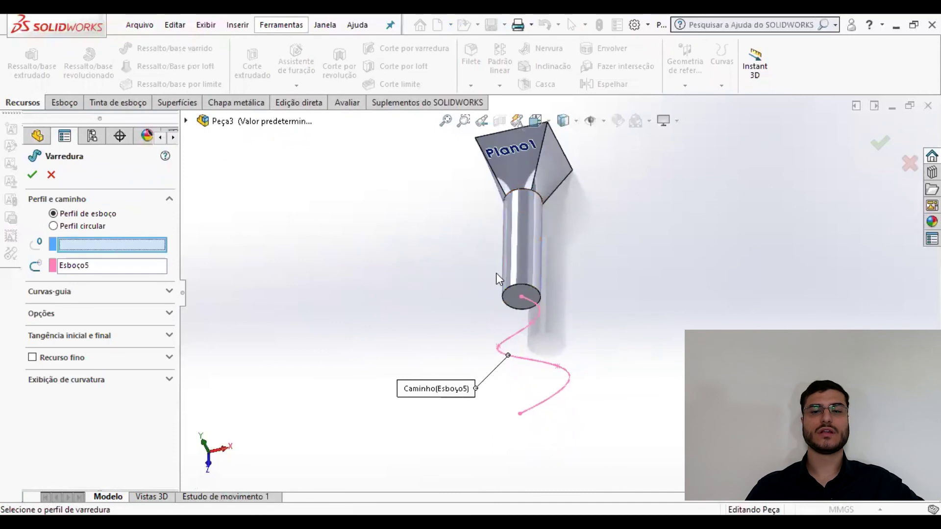
{"action": "left_click", "coordinate": [507, 289]}
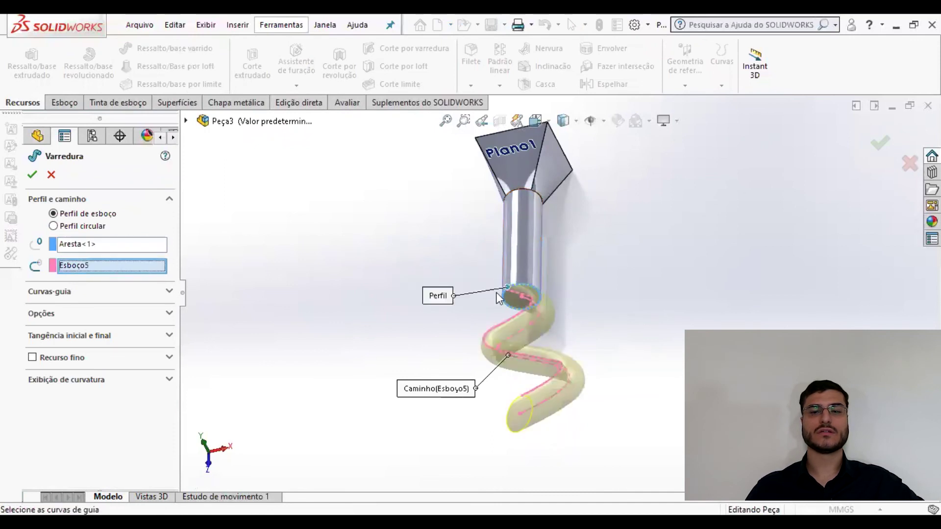
{"action": "right_click", "coordinate": [145, 269]}
{"action": "left_click", "coordinate": [176, 273]}
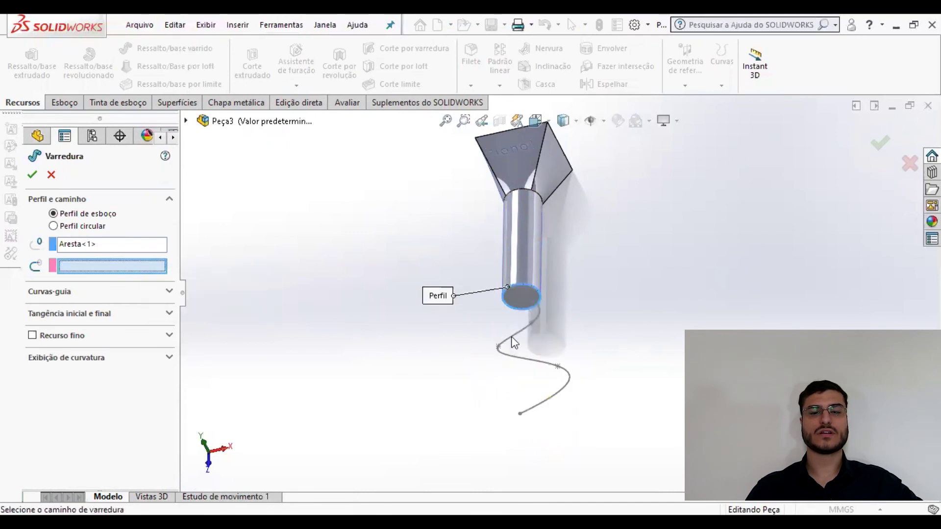
{"action": "left_click", "coordinate": [548, 363]}
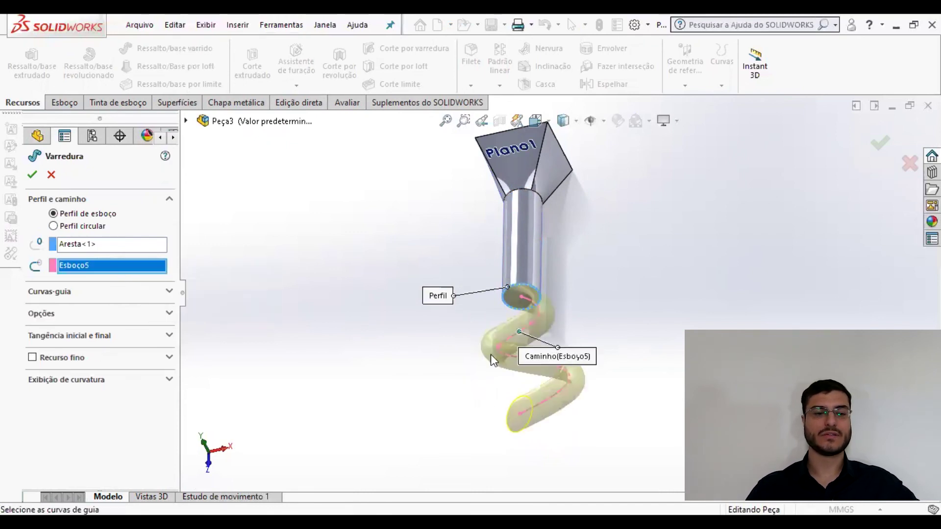
- Examine the sweep preview and its guide curve, profile orientation and twist, start and end tangency, and thin feature settings
{"action": "middle_click_drag", "start_coordinate": [522, 229], "coordinate": [377, 236]}
{"action": "middle_click_drag", "start_coordinate": [479, 305], "coordinate": [519, 300]}
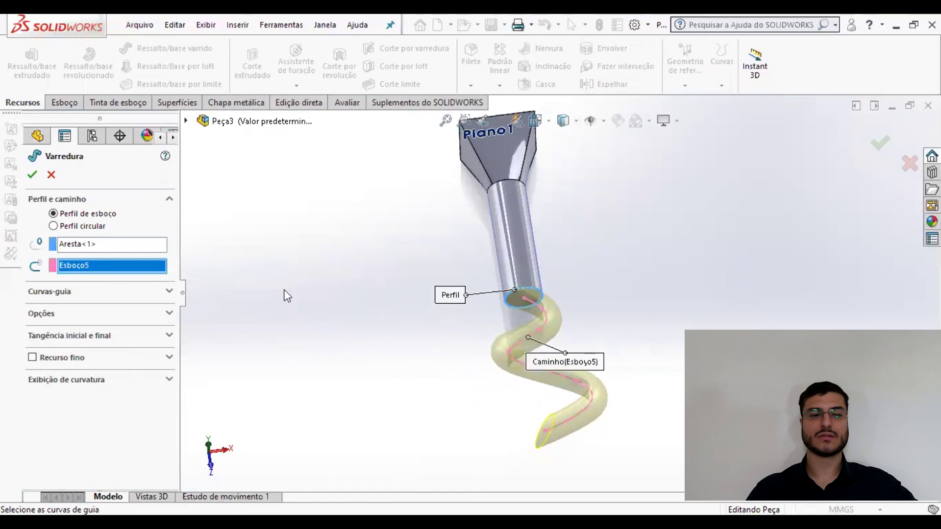
{"action": "left_click", "coordinate": [149, 293]}
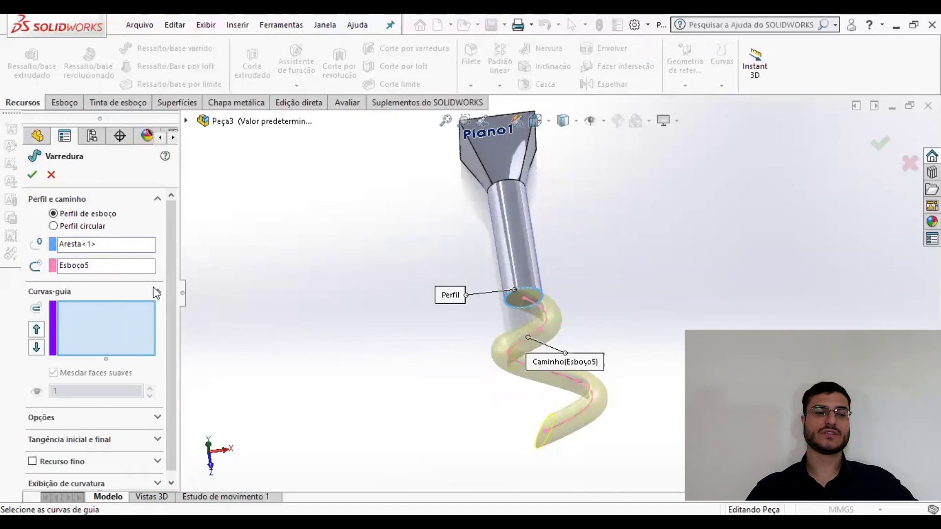
{"action": "left_click", "coordinate": [146, 291]}
{"action": "left_click", "coordinate": [169, 316]}
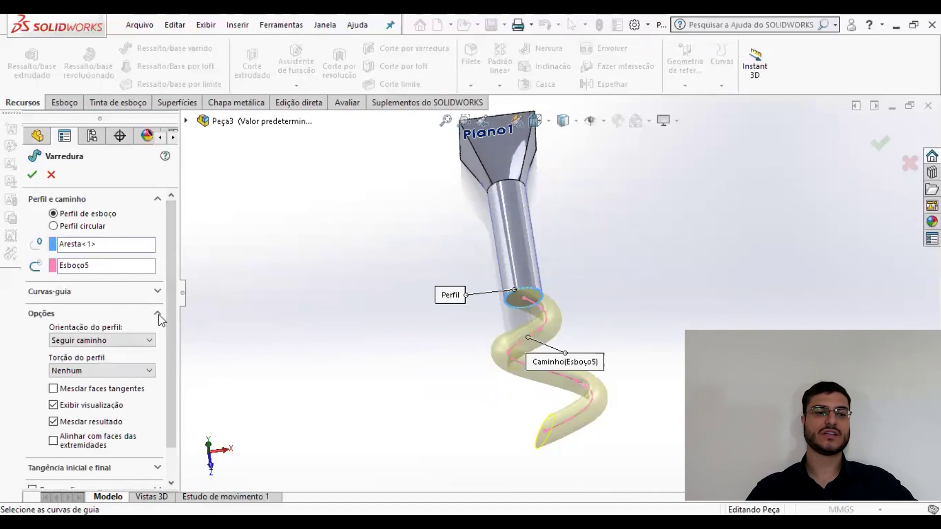
{"action": "left_click", "coordinate": [160, 314]}
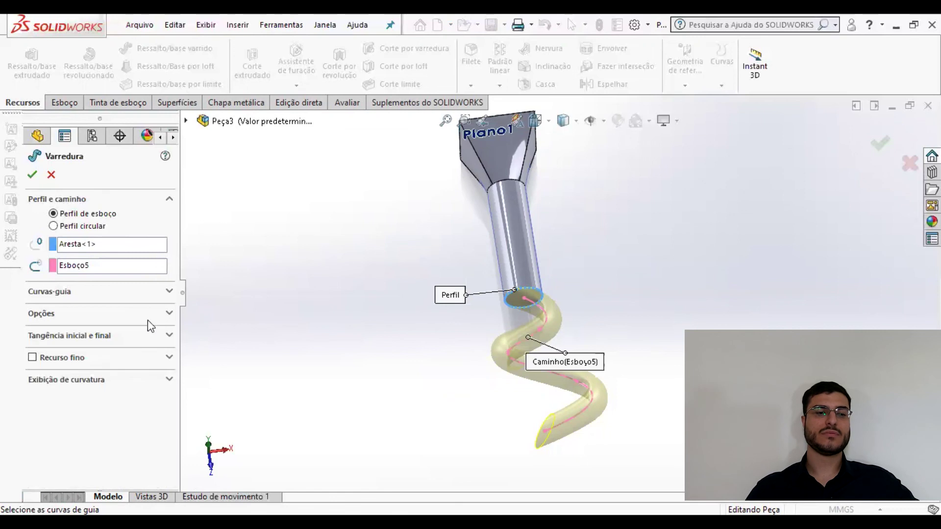
{"action": "left_click", "coordinate": [160, 336]}
{"action": "left_click", "coordinate": [164, 337]}
{"action": "left_click", "coordinate": [166, 360]}
{"action": "left_click", "coordinate": [166, 359]}
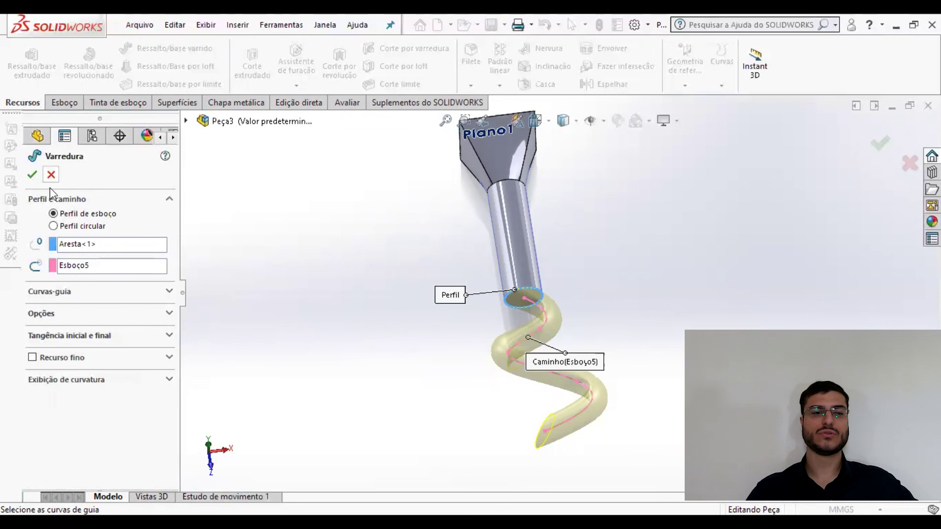
- Create the swept boss along the spline and inspect the finished part from several angles
{"action": "left_click", "coordinate": [33, 175]}
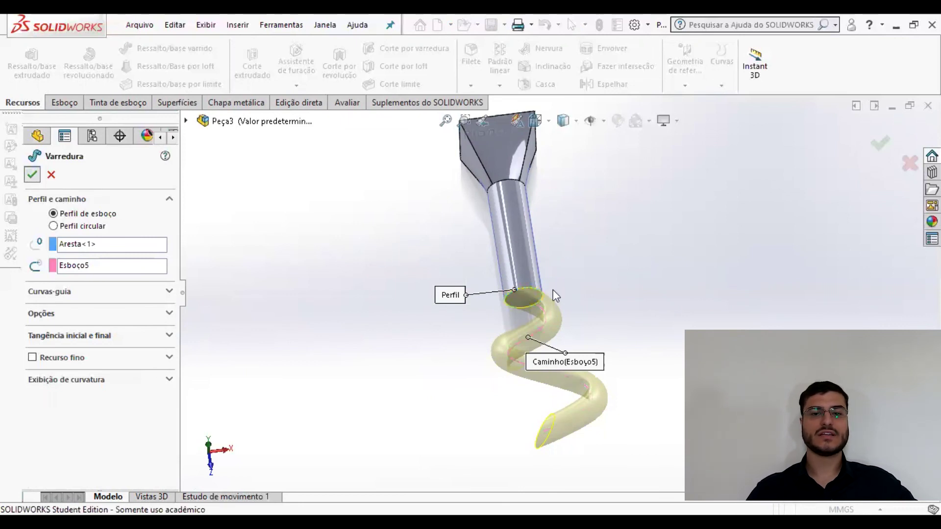
{"action": "middle_click_drag", "start_coordinate": [556, 282], "coordinate": [529, 321]}
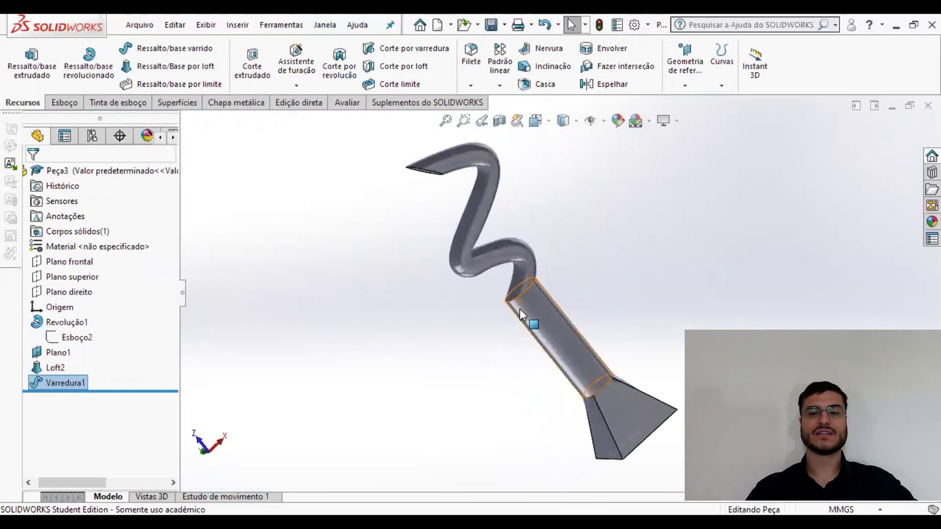
{"action": "middle_click_drag", "start_coordinate": [392, 231], "coordinate": [415, 188]}
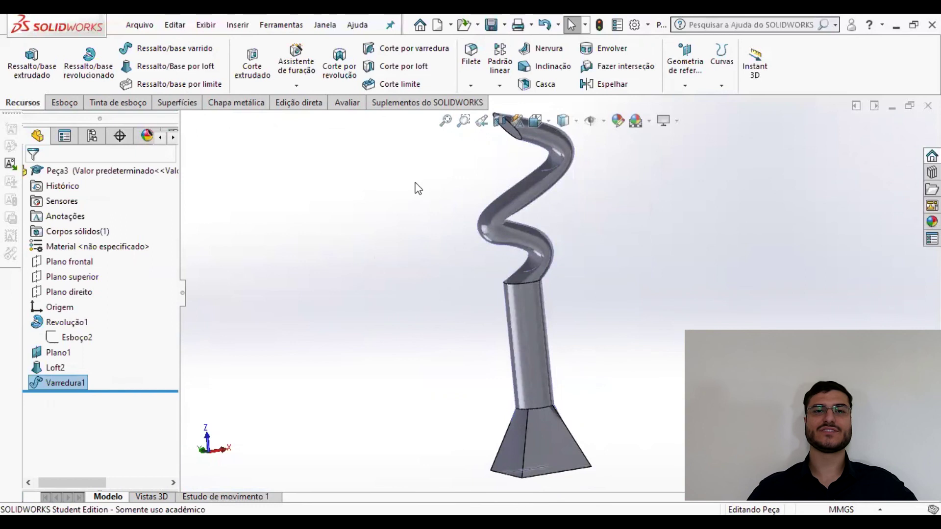